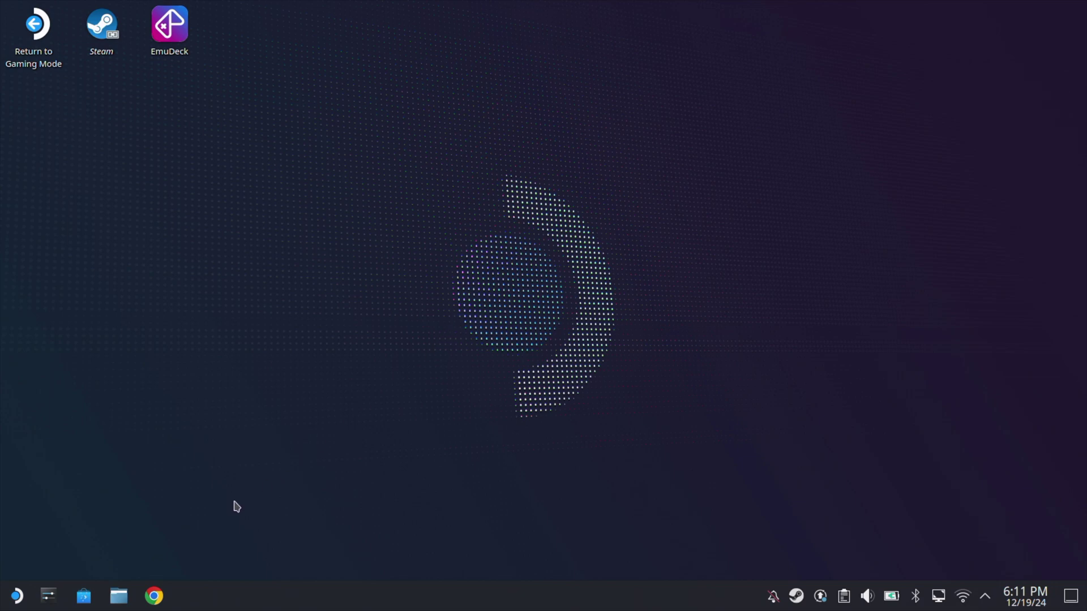
- Switch to the Dolphin file manager and view the extraction options for InfiniteFusion.zip in Downloads without extracting it
click(118, 597)
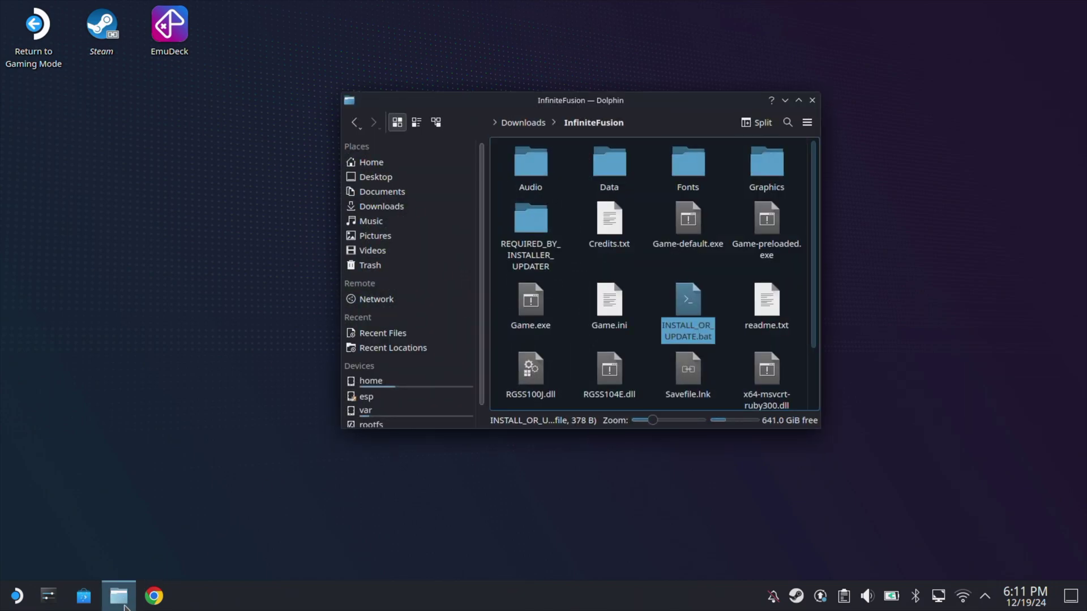
click(381, 206)
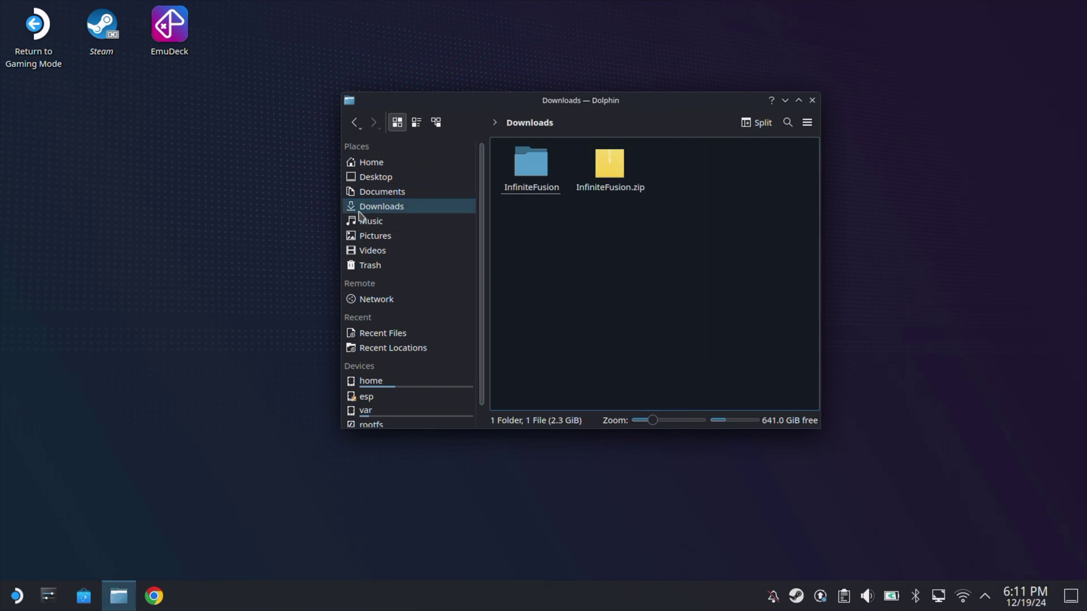
click(630, 180)
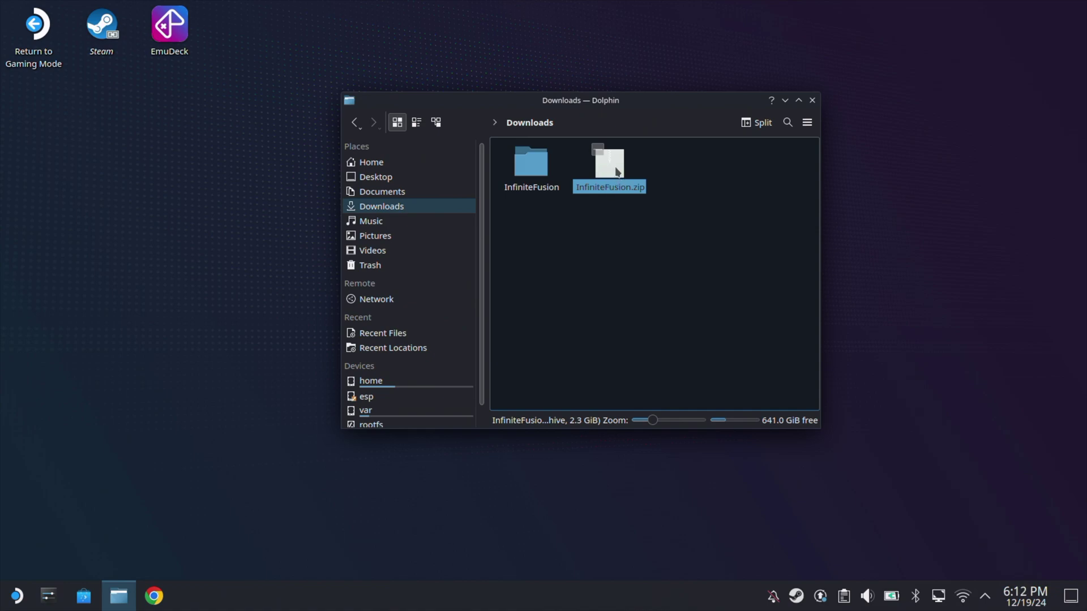
right_click(618, 171)
mouse_move(617, 333)
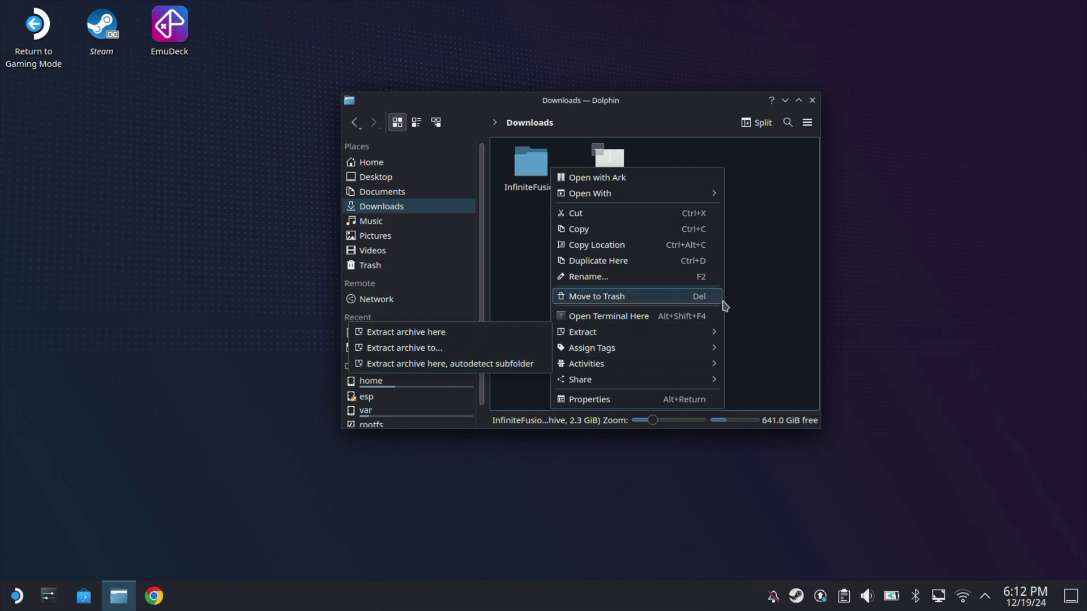
key(Escape)
key(Escape)
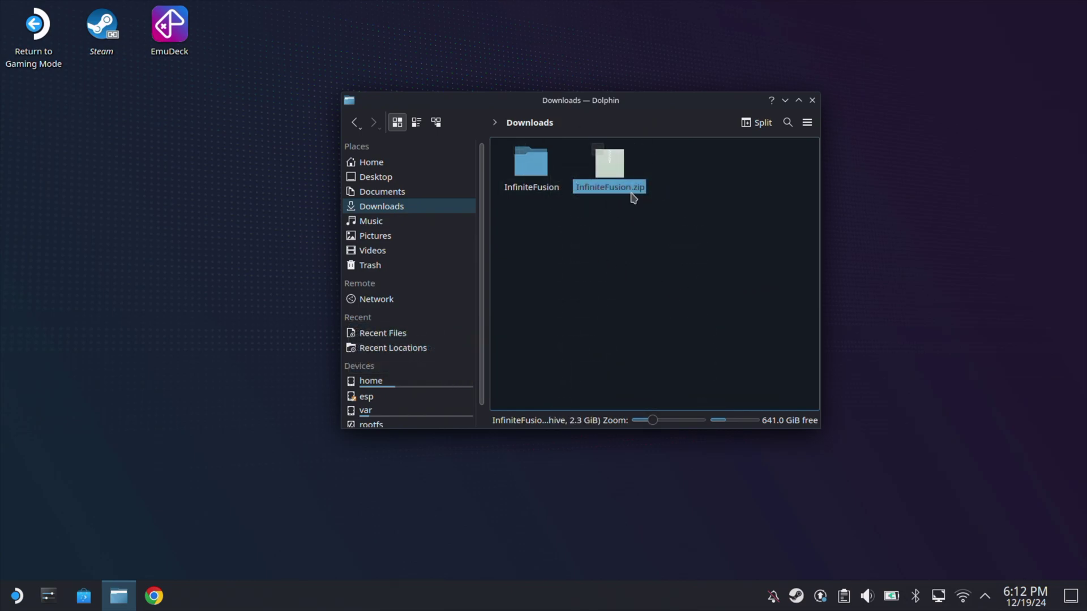
- Look inside the extracted InfiniteFusion folder for INSTALL_OR_UPDATE.bat and close the file manager
click(530, 177)
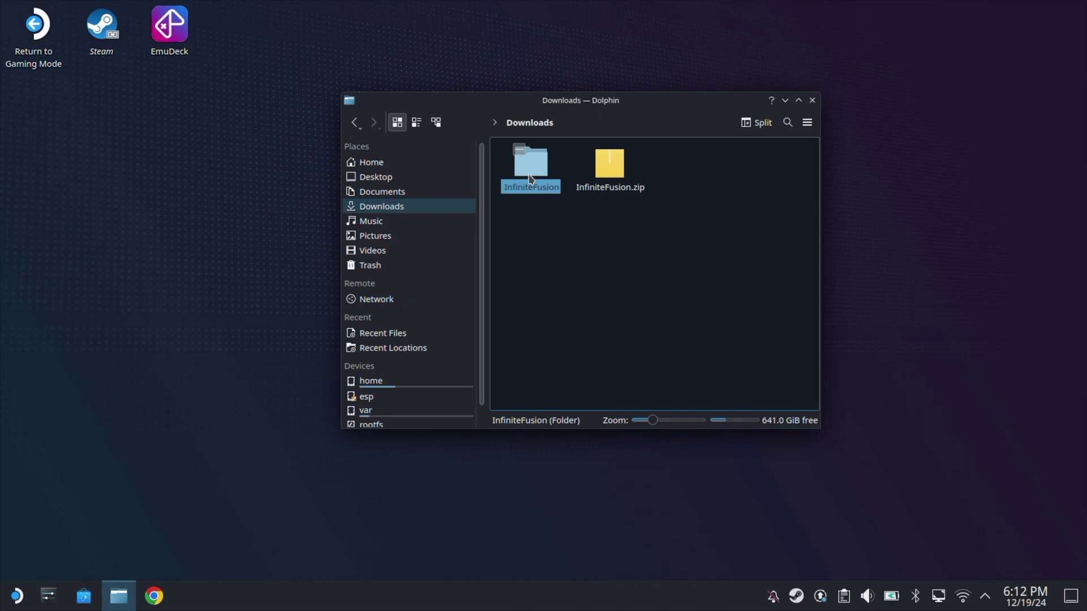
double_click(530, 177)
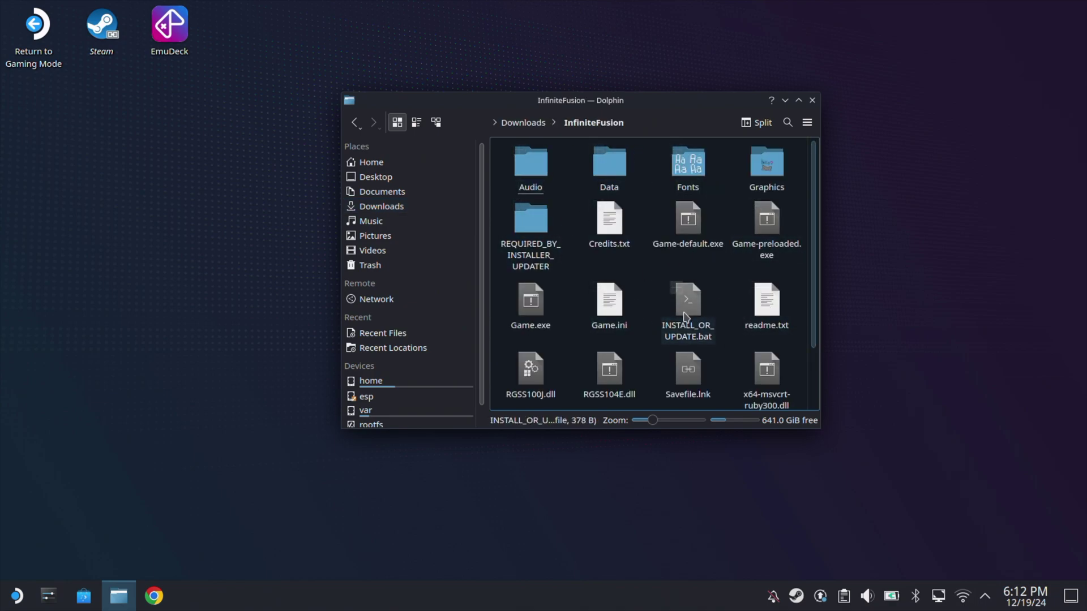
click(812, 100)
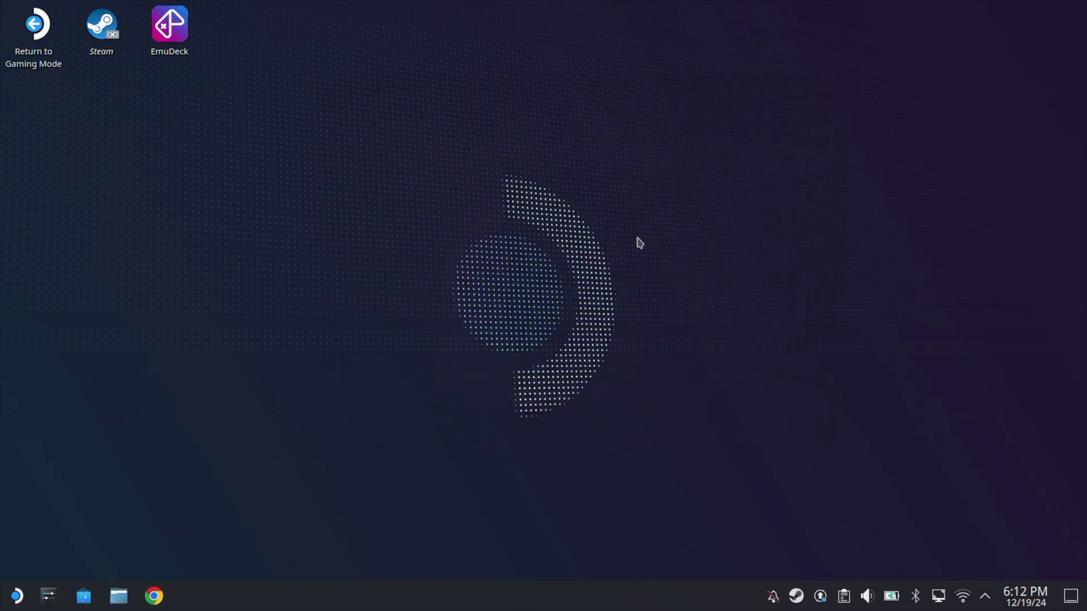
- Switch to Discover, search for "proton" and launch ProtonUp-Qt from its app page
click(85, 603)
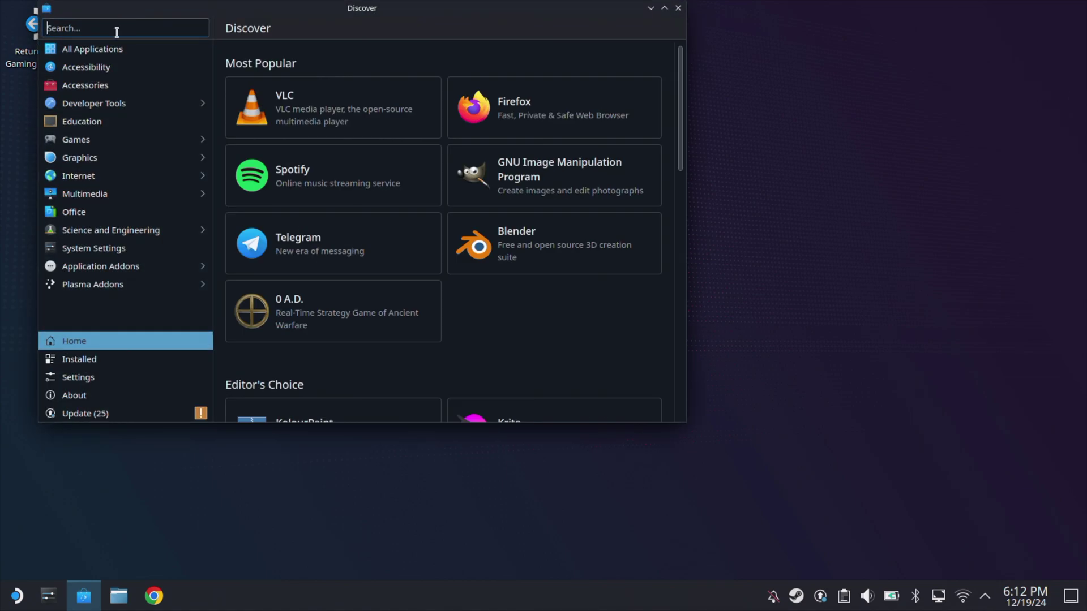
text(proton)
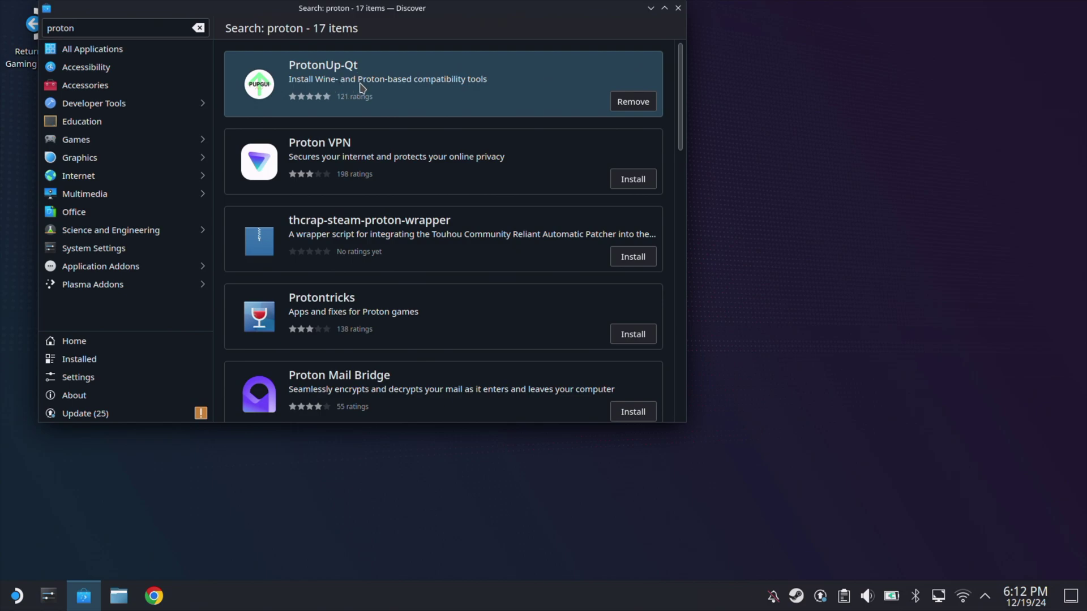
click(361, 88)
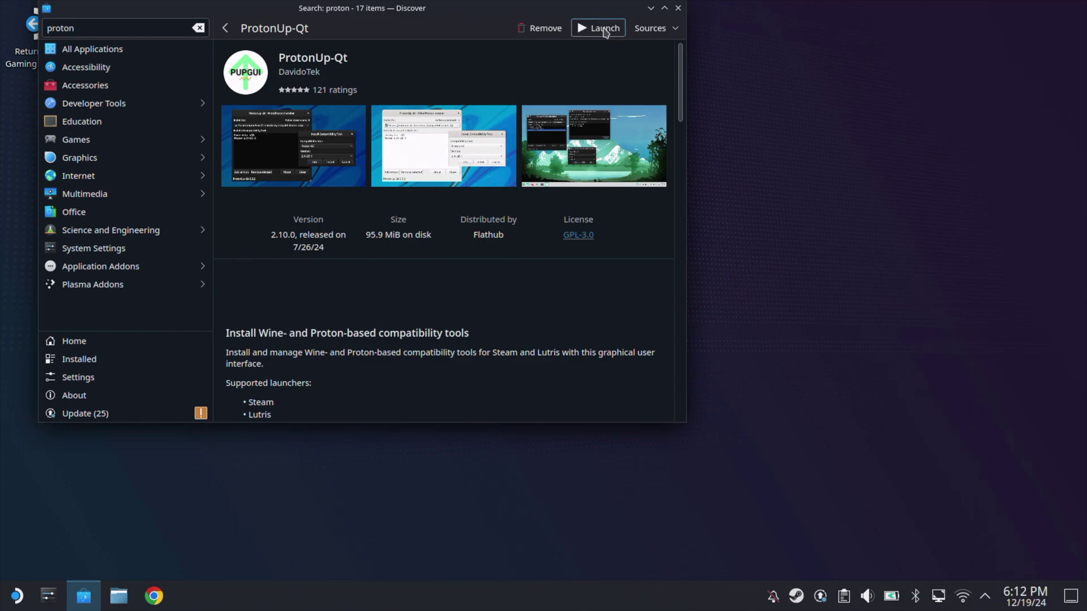
click(604, 29)
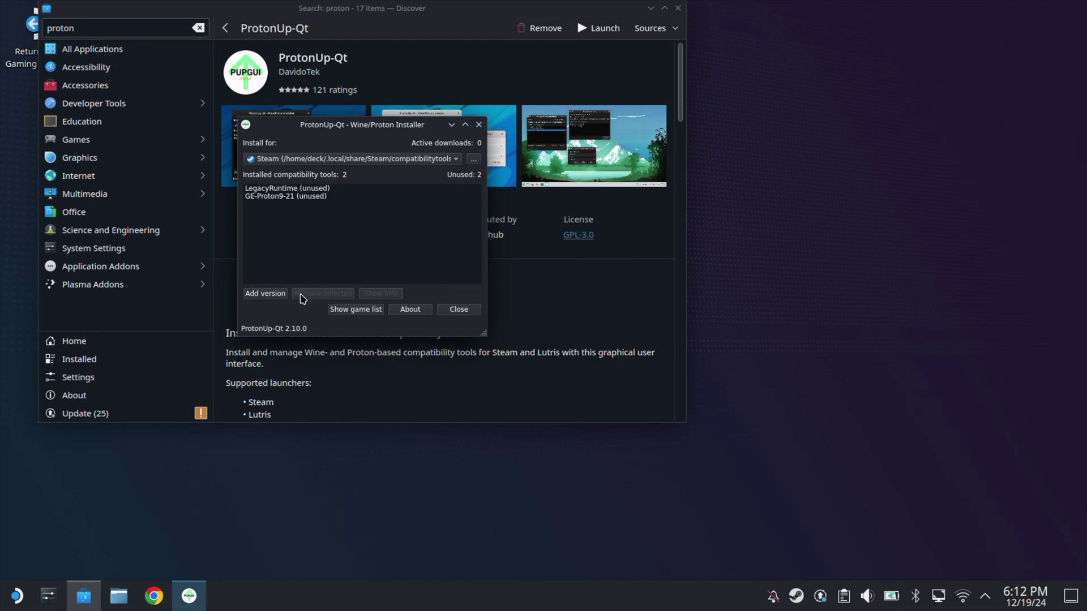
- Check the GE-Proton9-21 install options without installing, look at its entry among the installed compatibility tools, and close ProtonUp-Qt
click(266, 294)
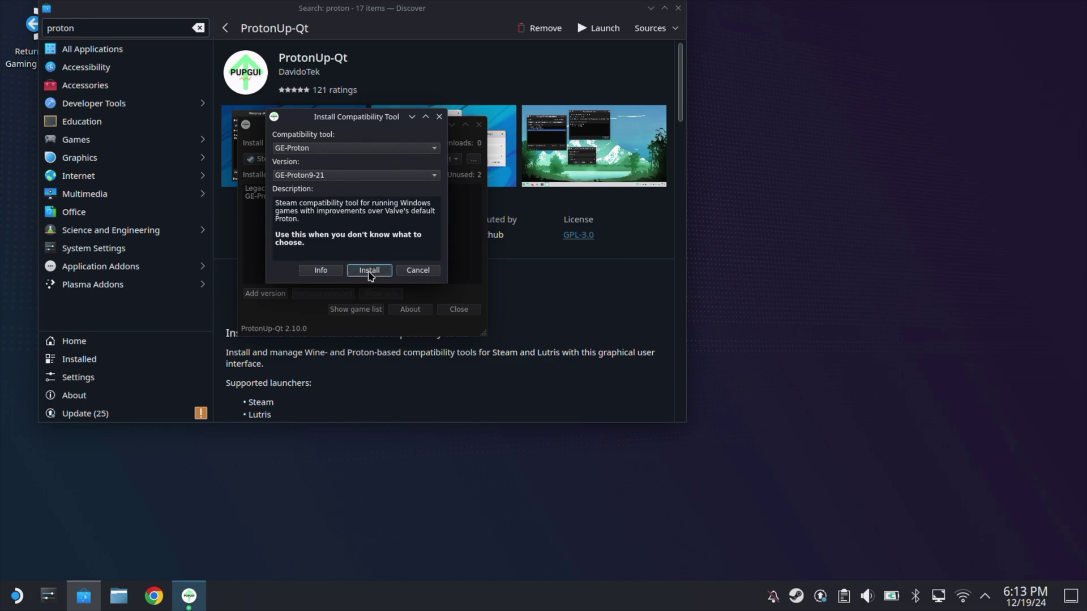
click(422, 272)
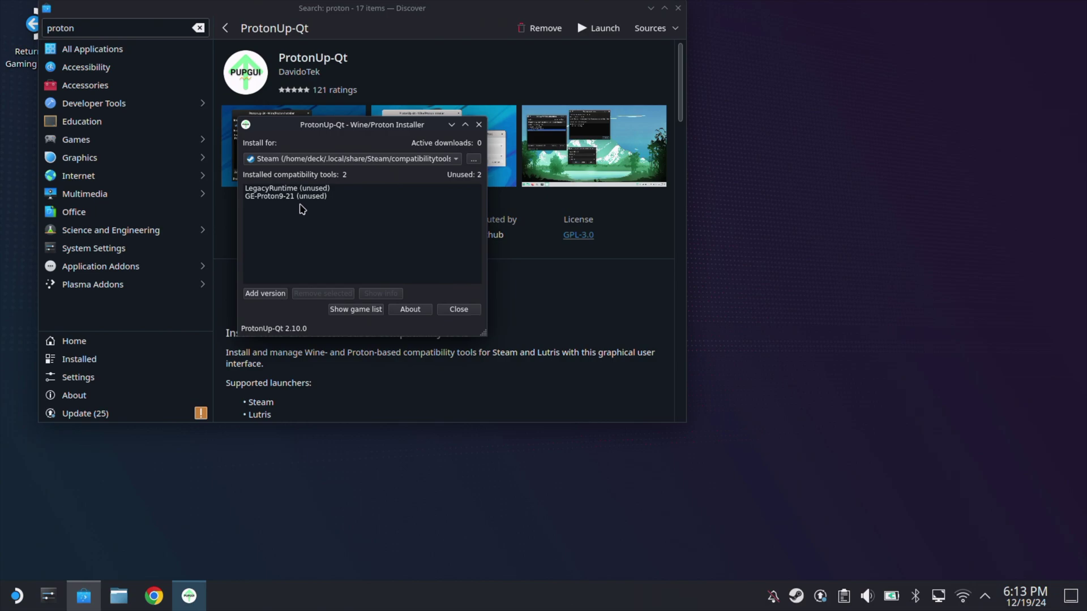
click(290, 197)
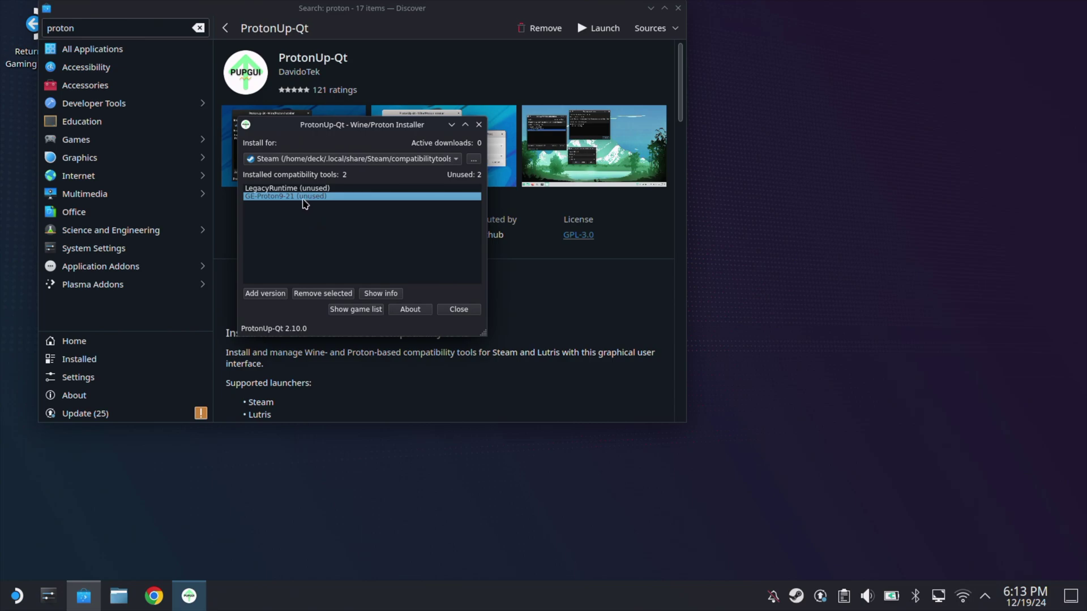
click(479, 124)
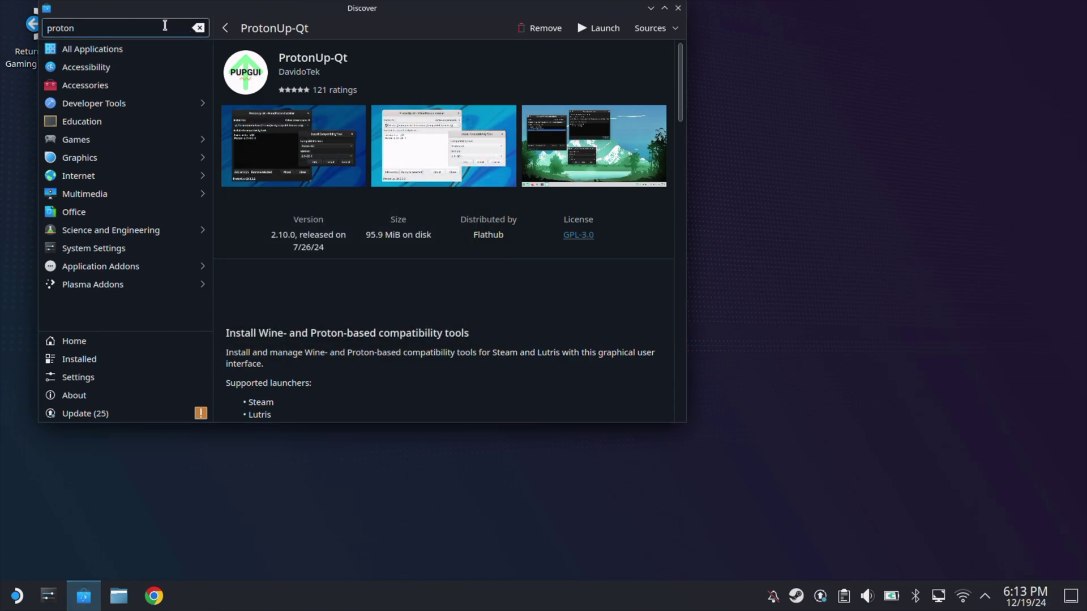
- Search Discover for "wine", launch q4wine from its app page to check it runs, and close both windows
click(198, 28)
text(wine)
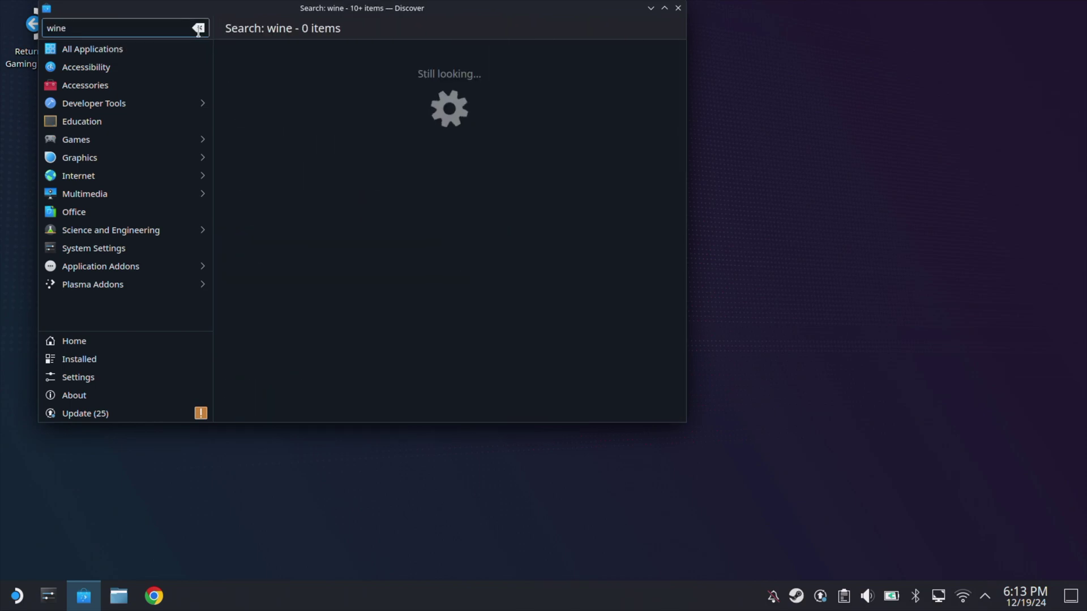
click(406, 81)
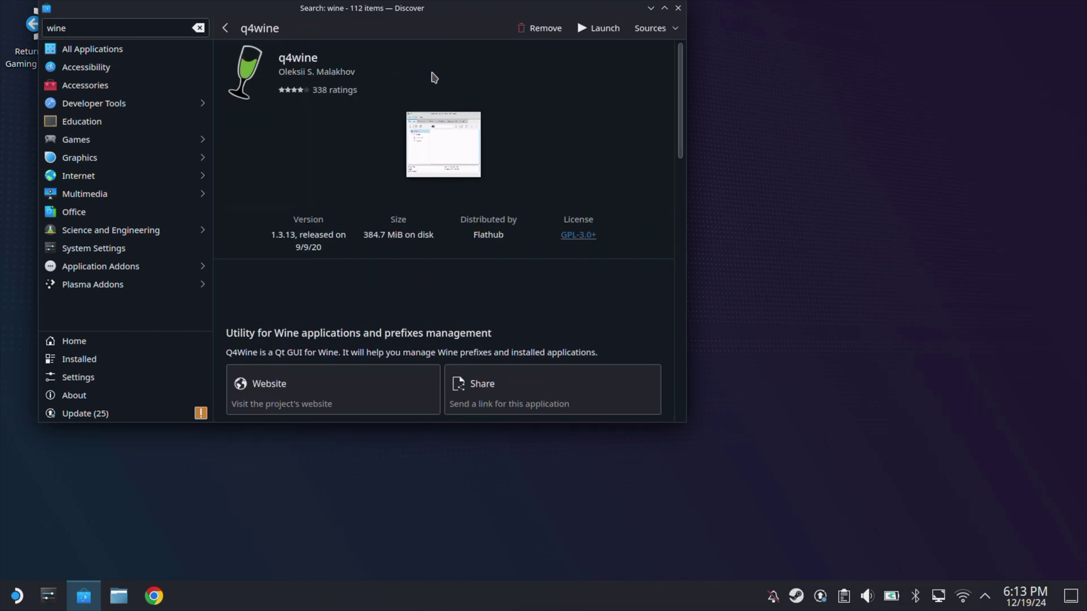
click(610, 33)
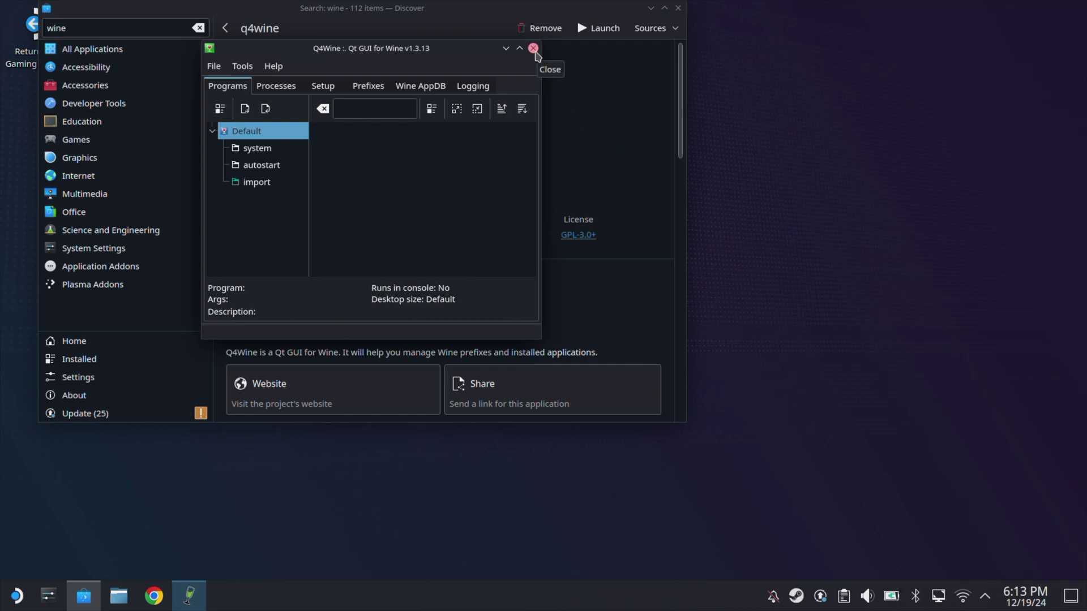
click(533, 49)
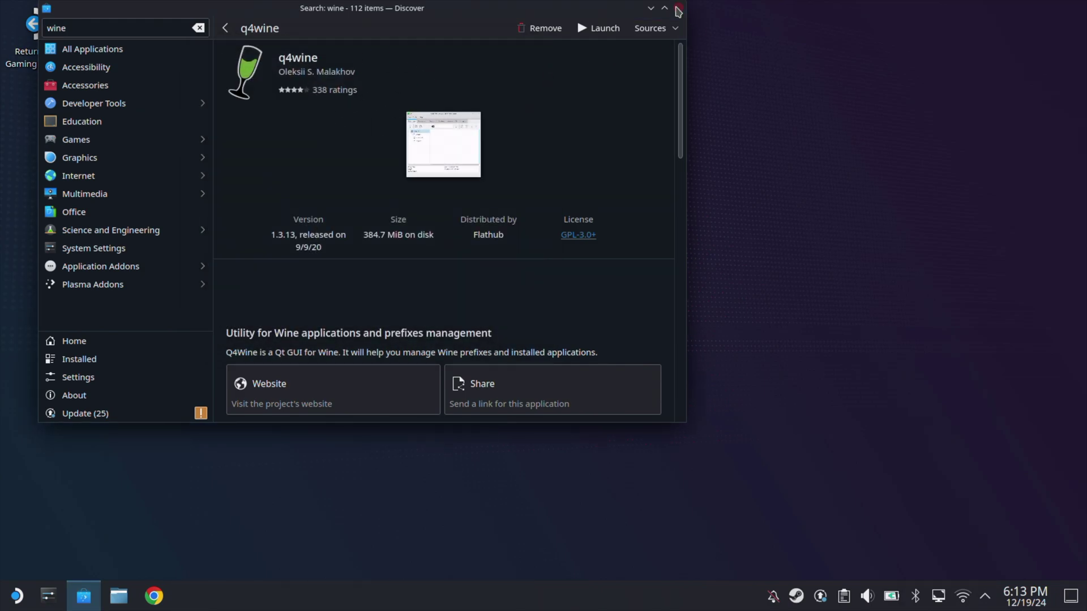
click(677, 8)
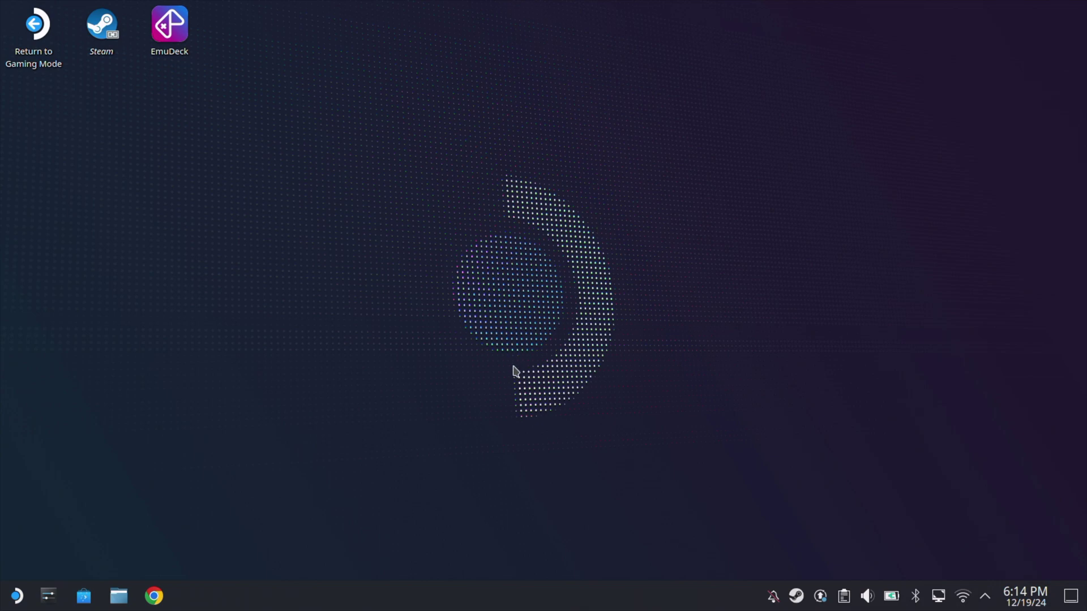
- Switch to the Dolphin file manager and open the InfiniteFusion folder in Downloads
click(117, 599)
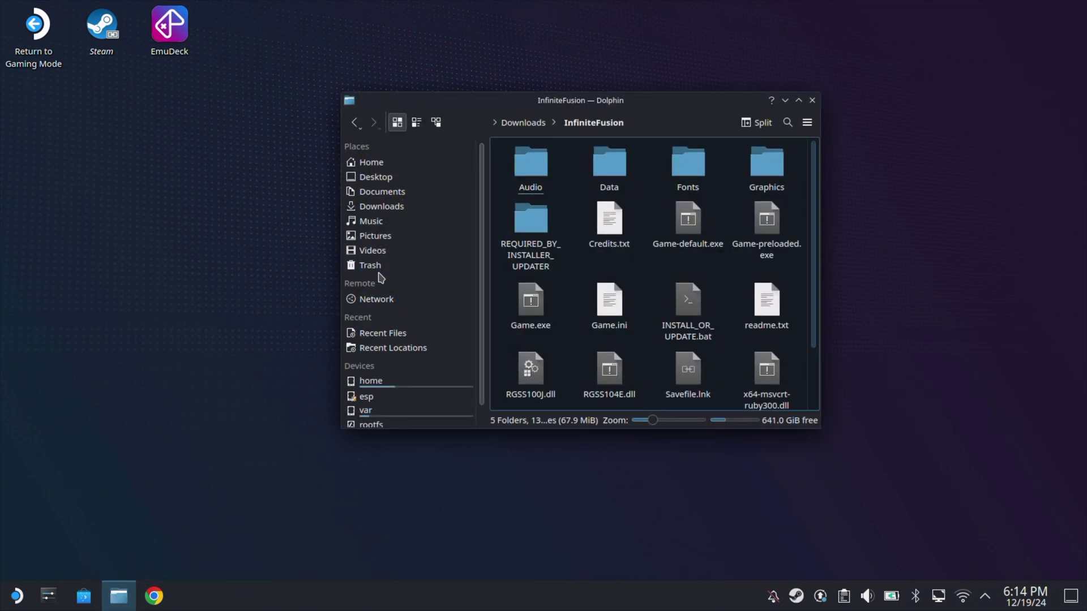
click(389, 212)
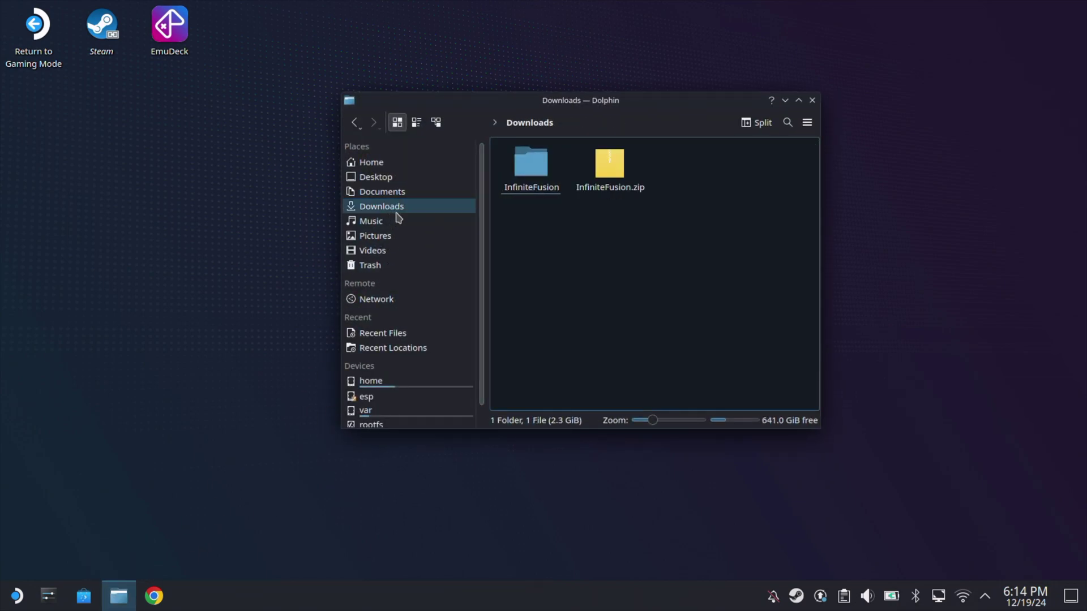
double_click(536, 169)
- Open INSTALL_OR_UPDATE.bat with Q4Wine as the chosen application, without remembering the file association
click(688, 294)
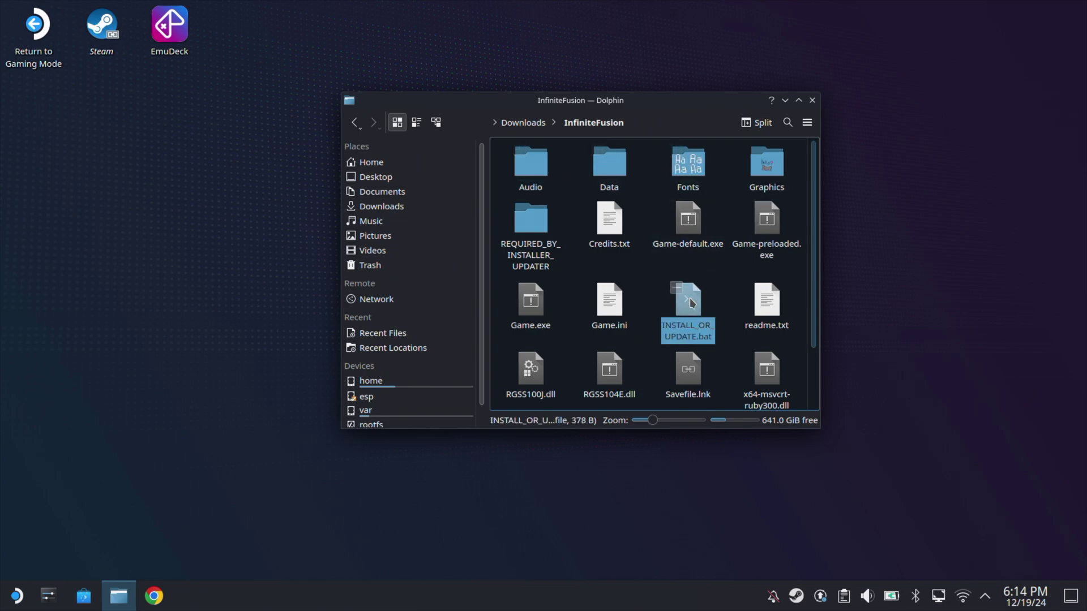
right_click(691, 298)
mouse_move(652, 87)
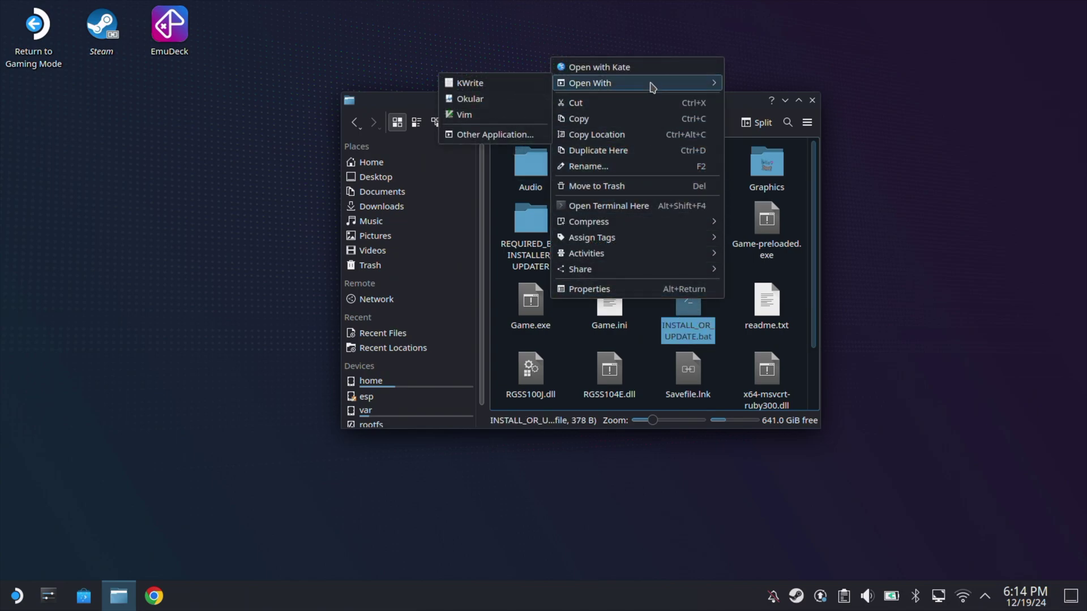
click(501, 136)
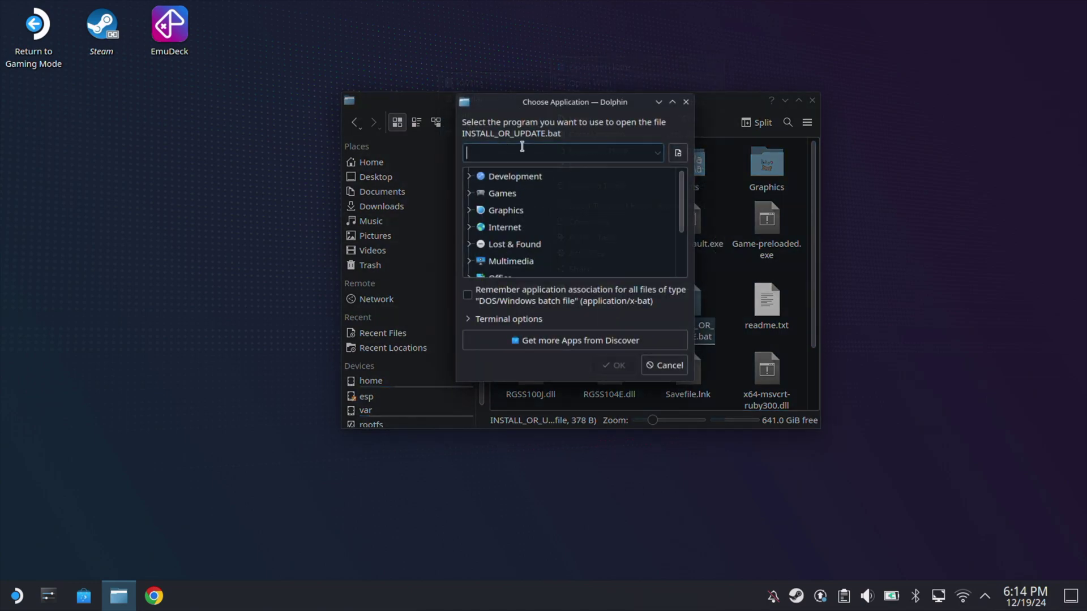
scroll(526, 241, down, 1)
click(471, 245)
scroll(493, 247, down, 3)
scroll(560, 249, down, 2)
click(527, 227)
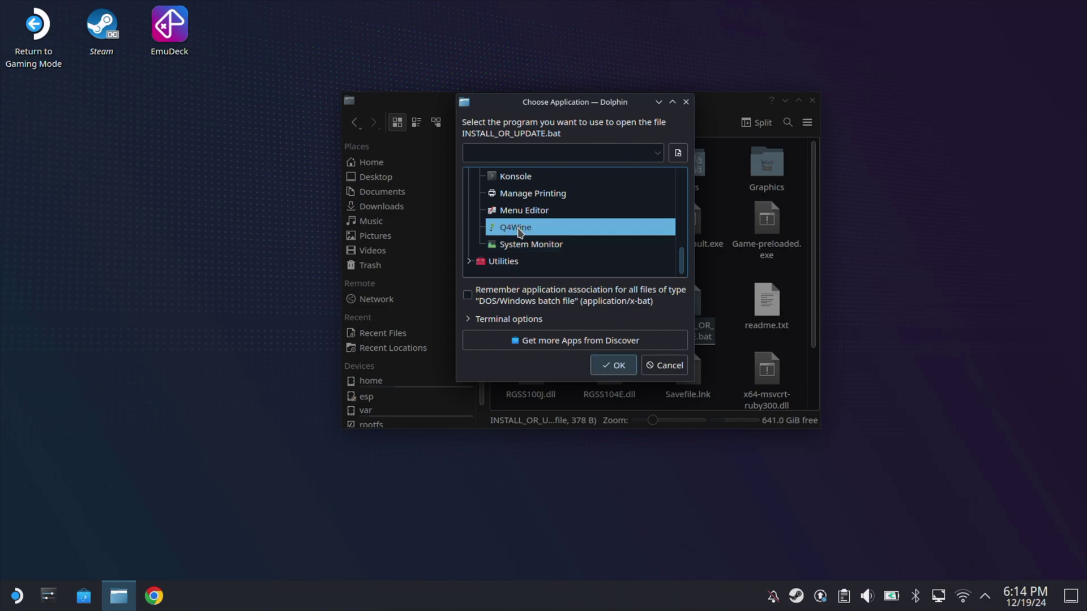
click(608, 362)
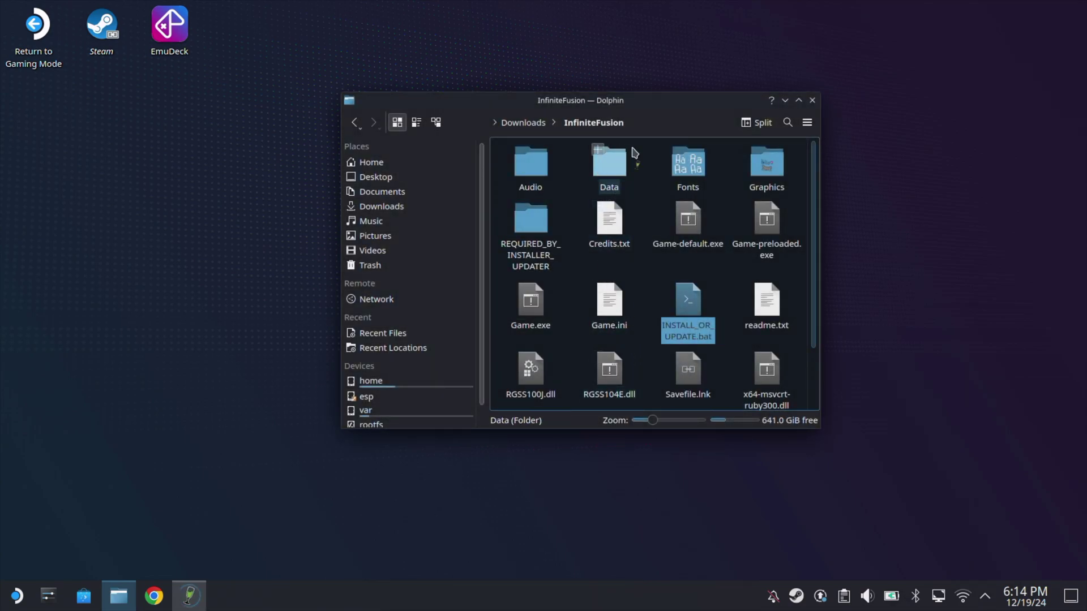
- Examine the program path and working directory in the Run Program dialog, and close it and Q4Wine without running the file
drag(406, 78, 293, 71)
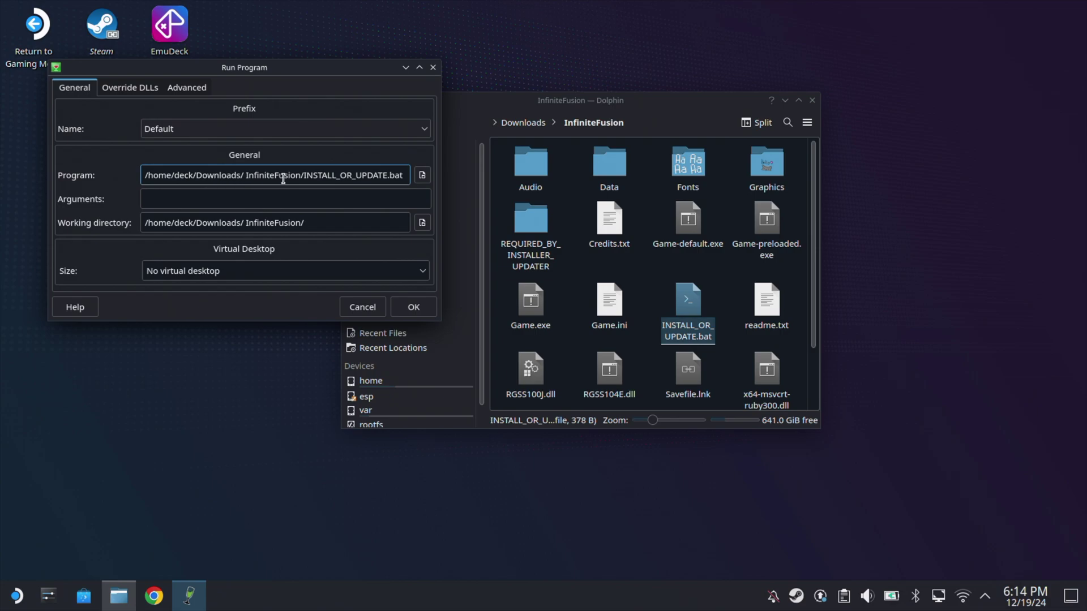
drag(315, 224, 159, 225)
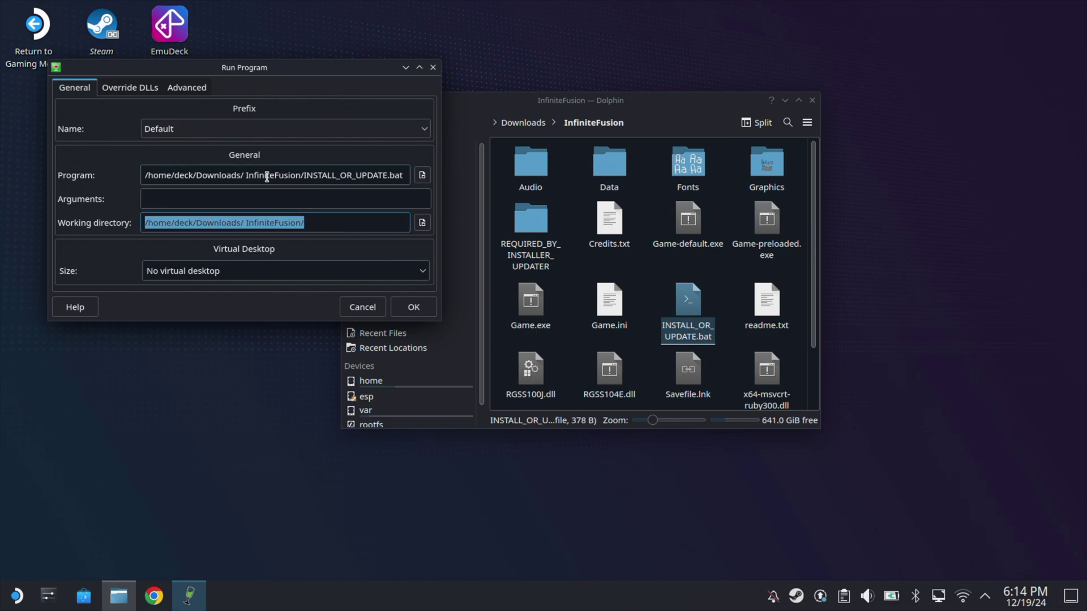
click(305, 174)
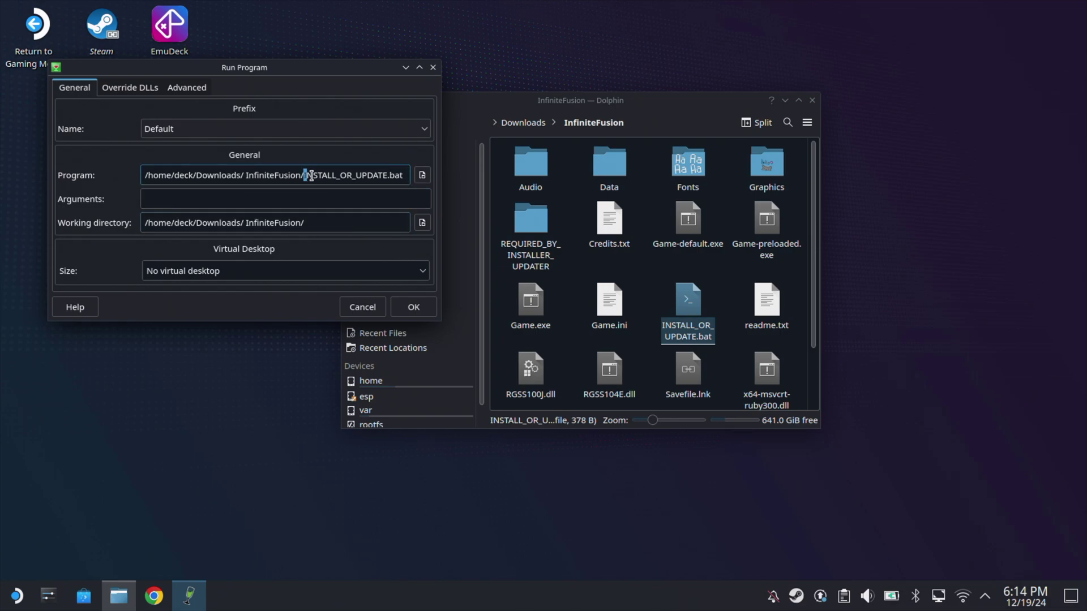
drag(312, 176, 449, 174)
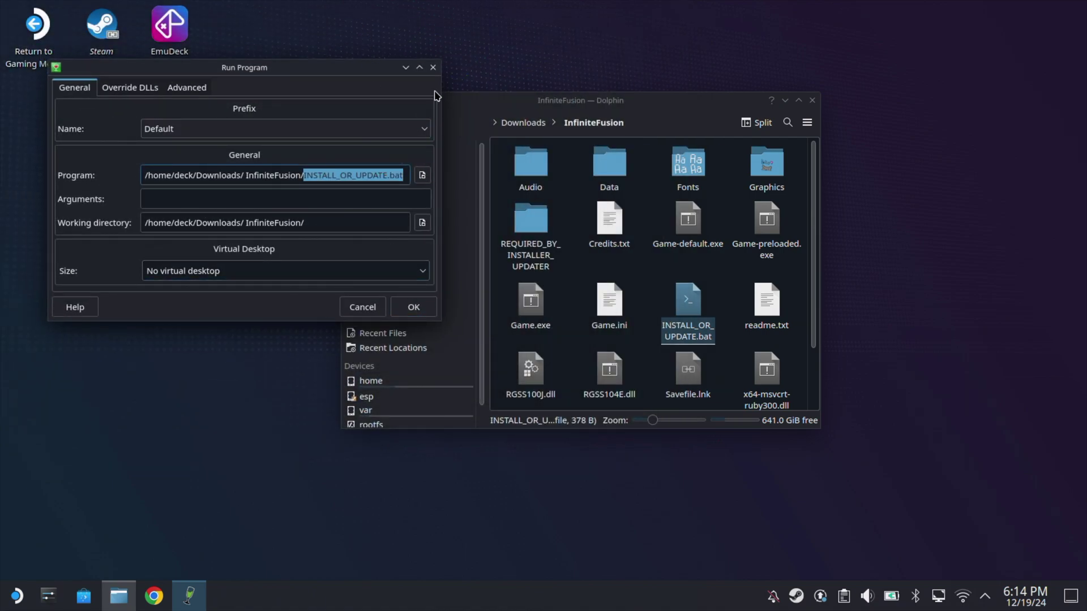
click(433, 68)
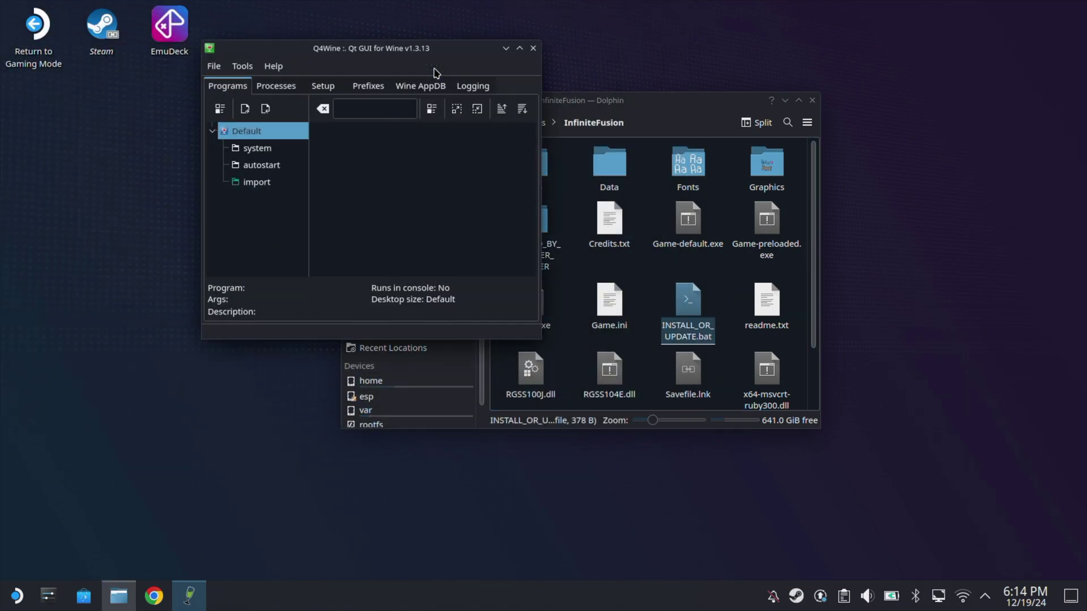
click(533, 48)
- Close the Dolphin window showing the InfiniteFusion folder
click(649, 117)
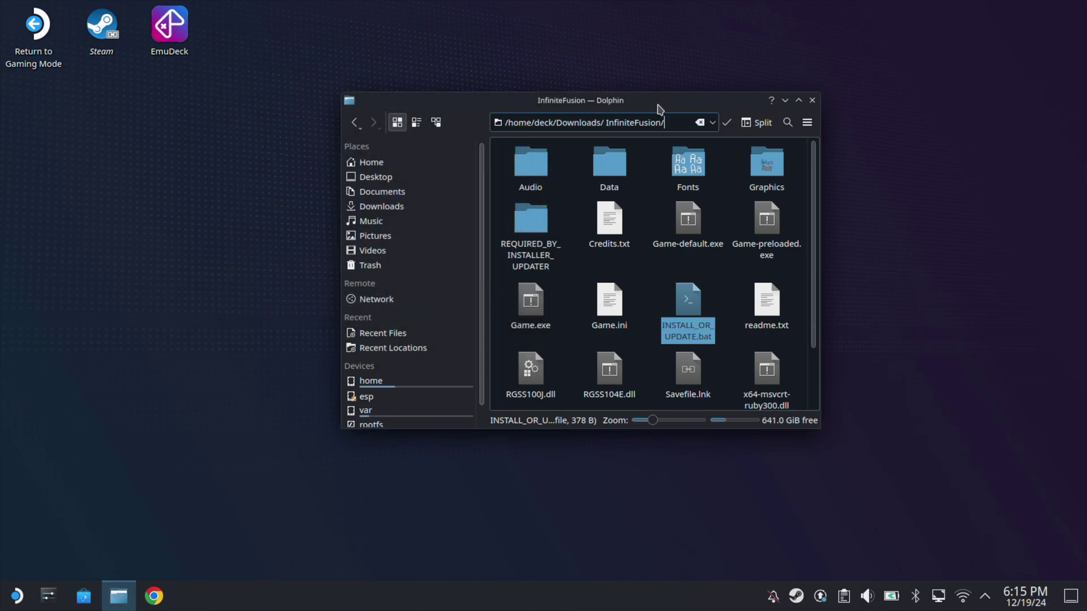
drag(661, 105, 621, 108)
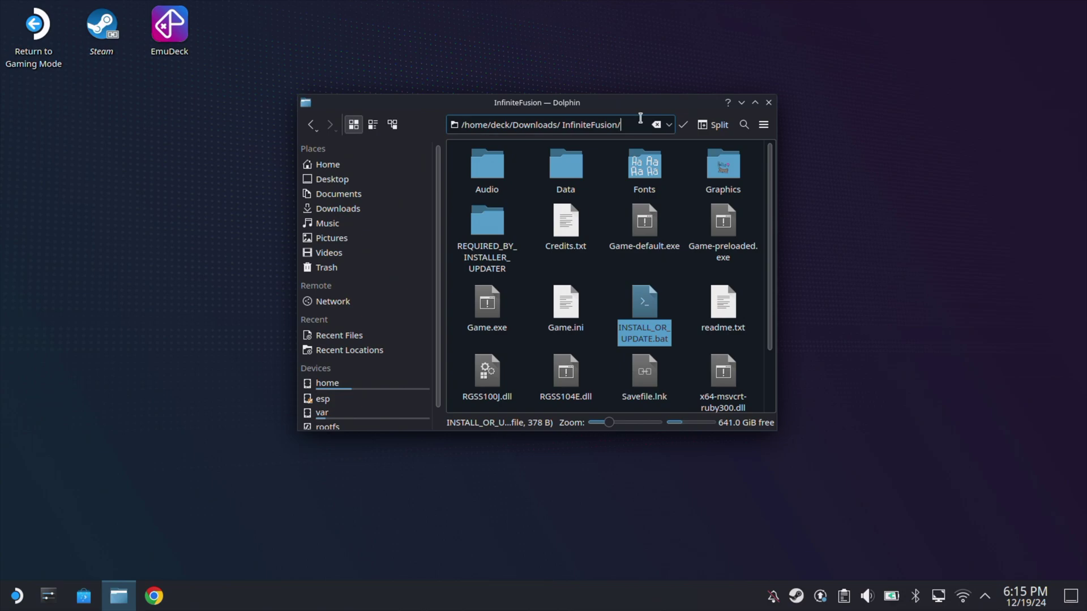
click(596, 203)
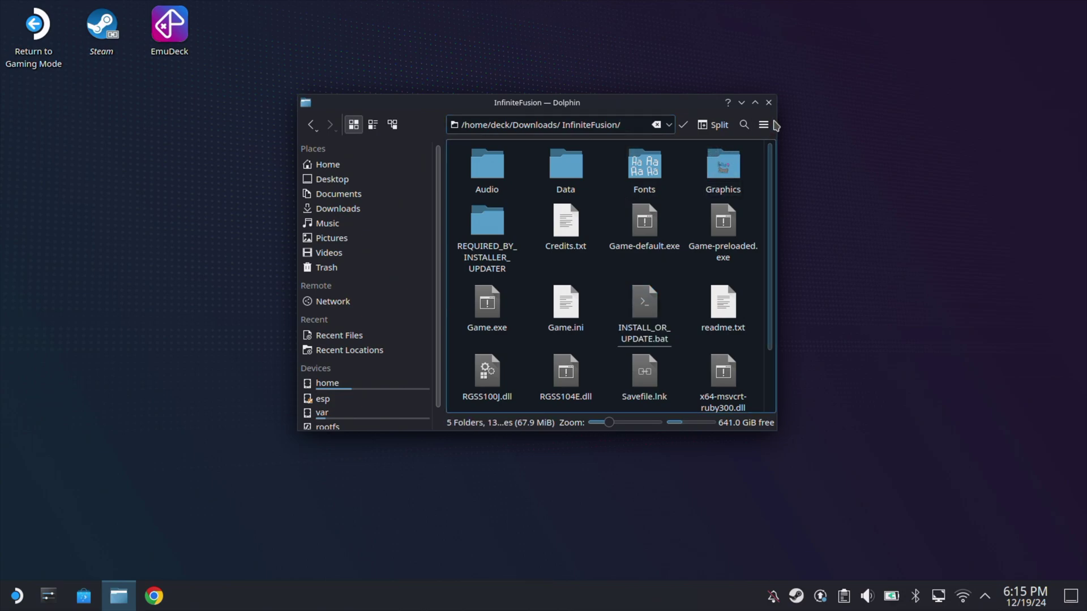
click(768, 103)
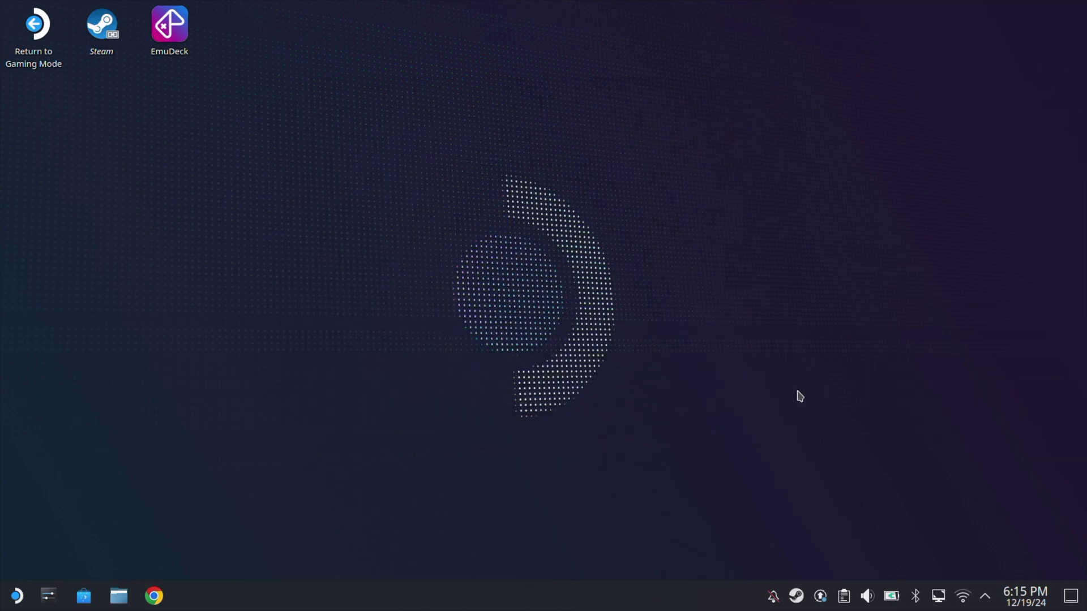
- Switch to the Steam library and start adding a non-Steam game
right_click(797, 596)
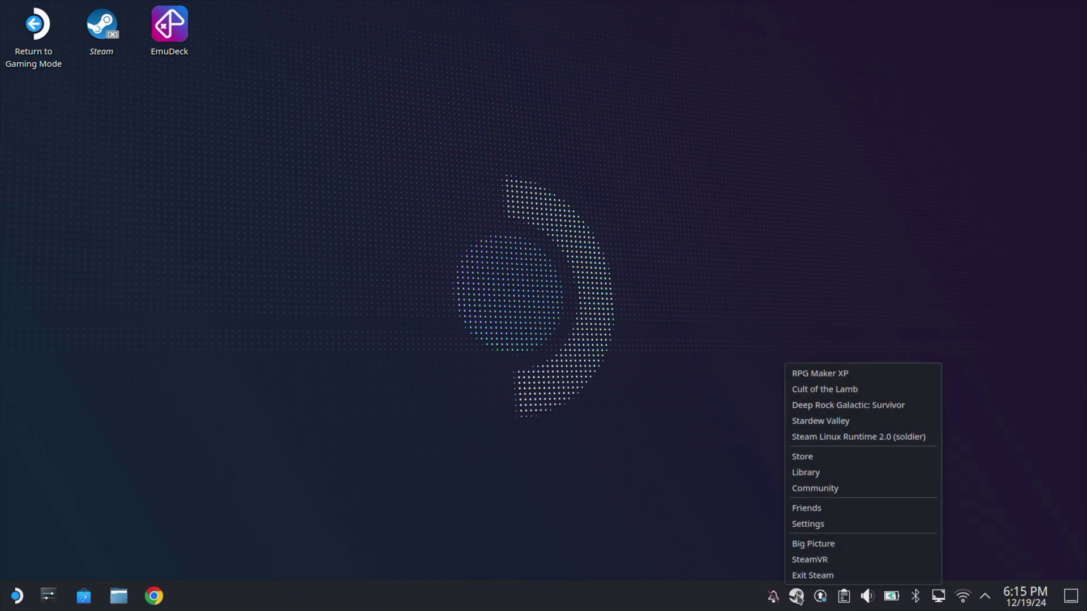
click(842, 476)
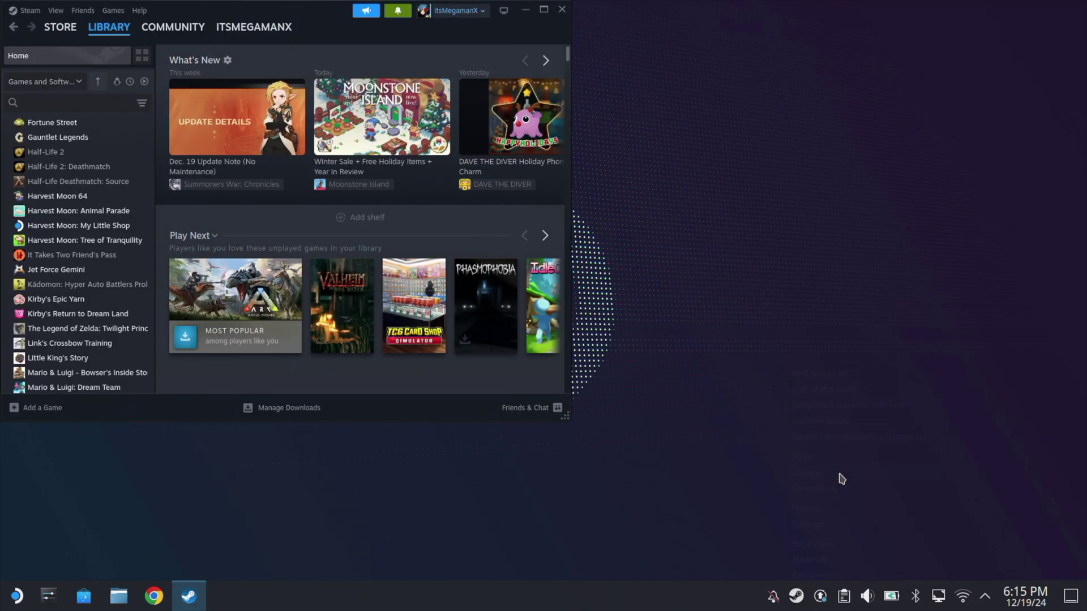
click(30, 413)
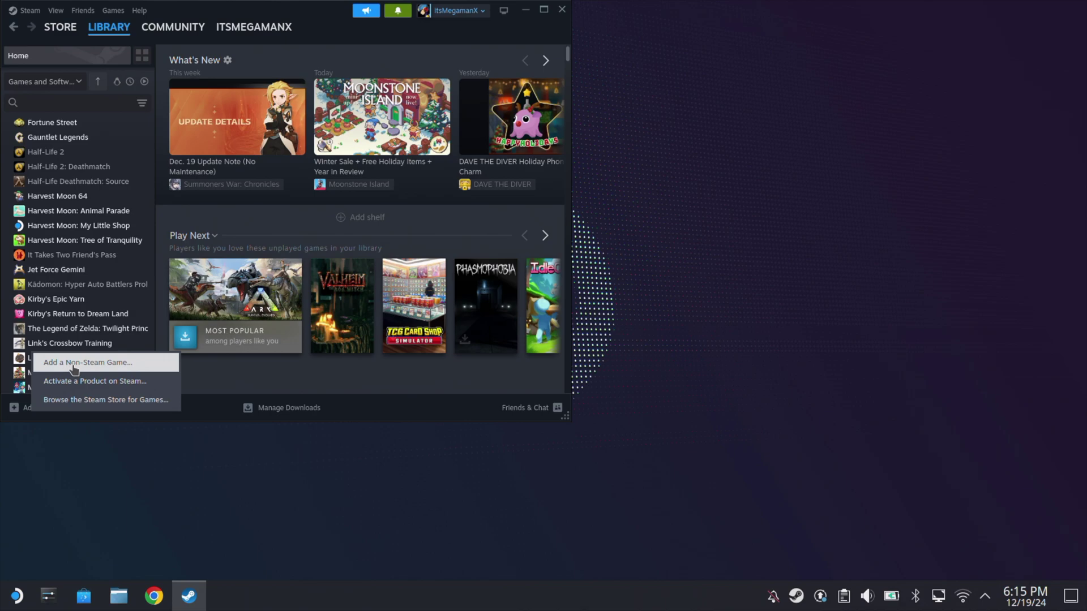
click(107, 364)
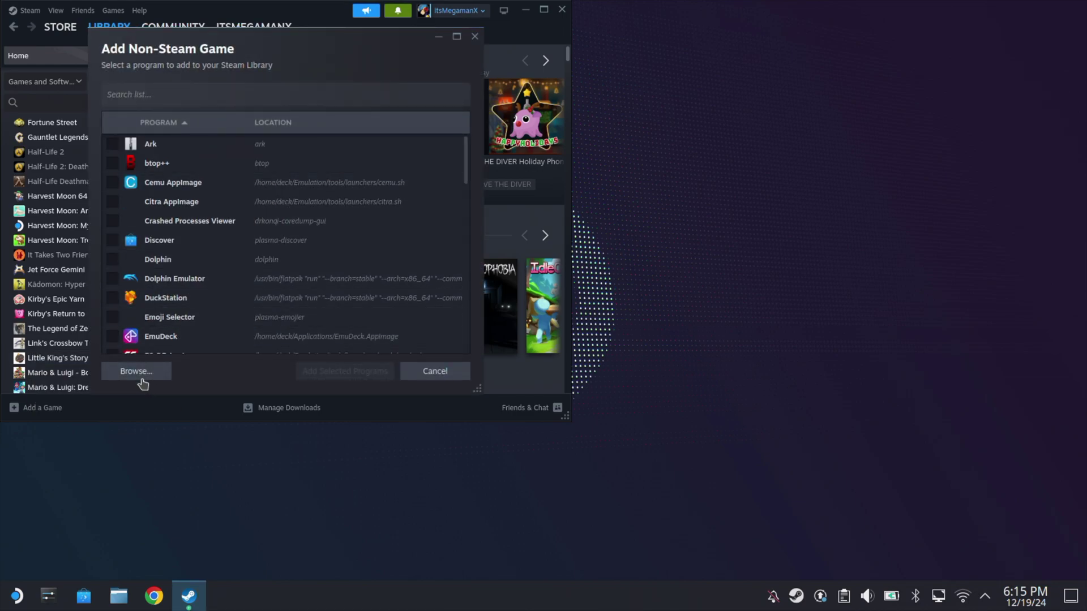
- Browse for a program file and go to the InfiniteFusion folder in Downloads
click(140, 378)
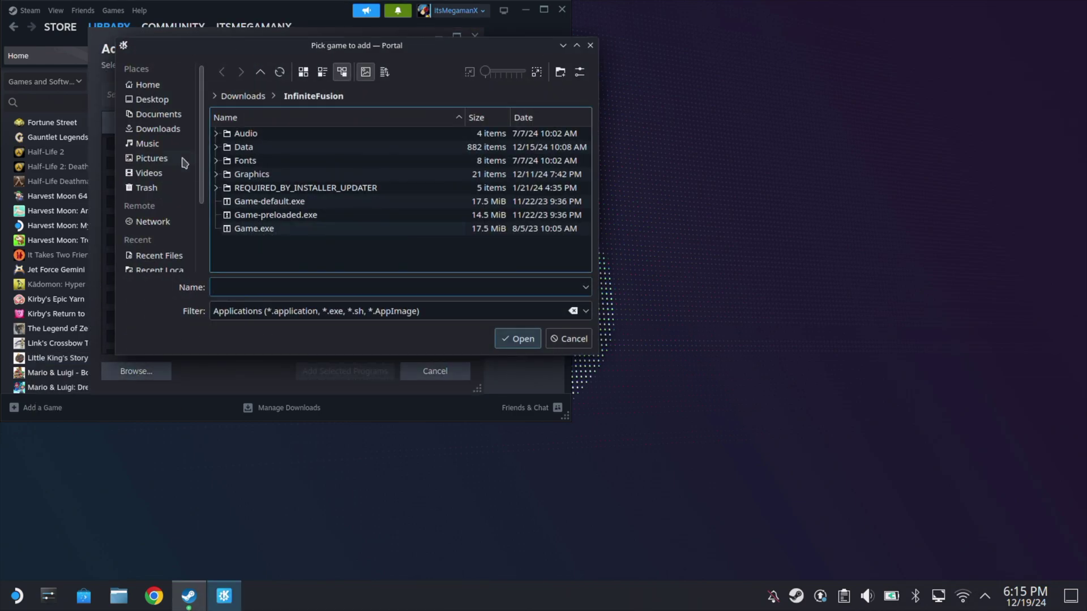
click(171, 130)
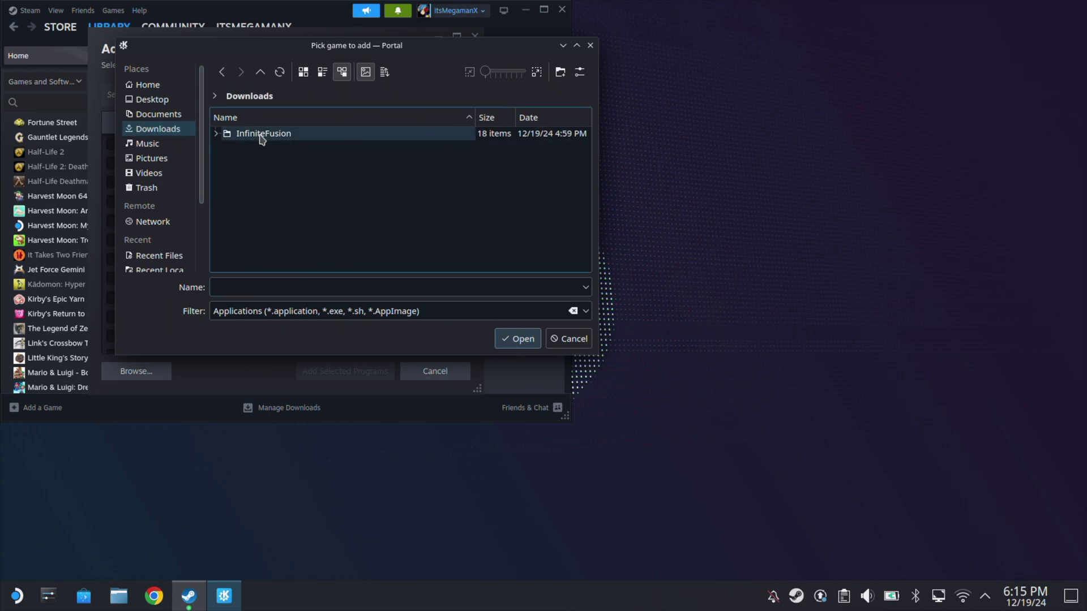
click(261, 139)
double_click(238, 136)
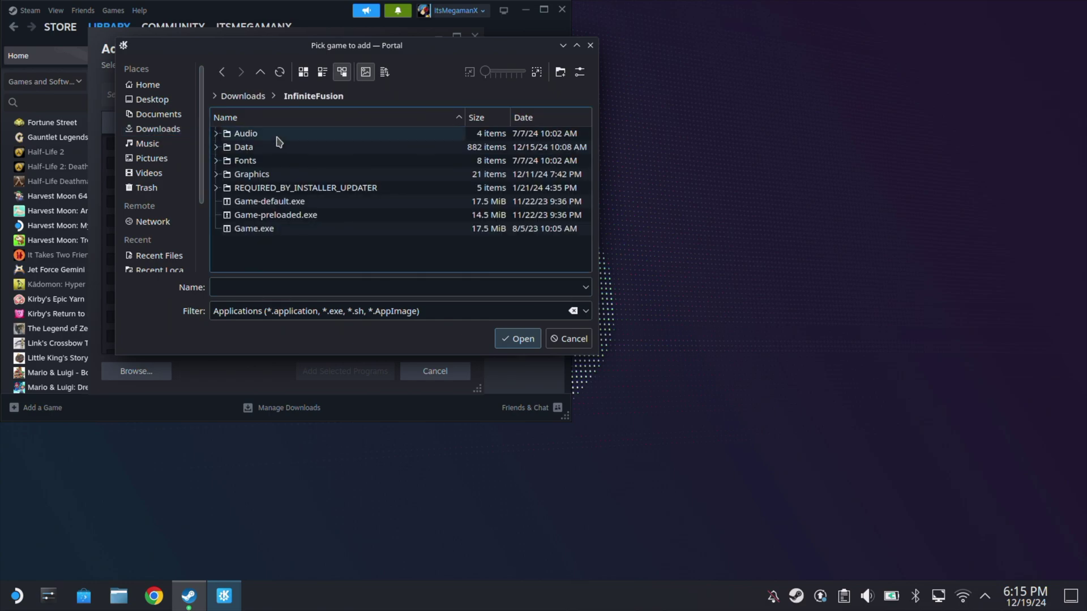
- Choose Game.exe as the program and add it to the Steam library
click(276, 233)
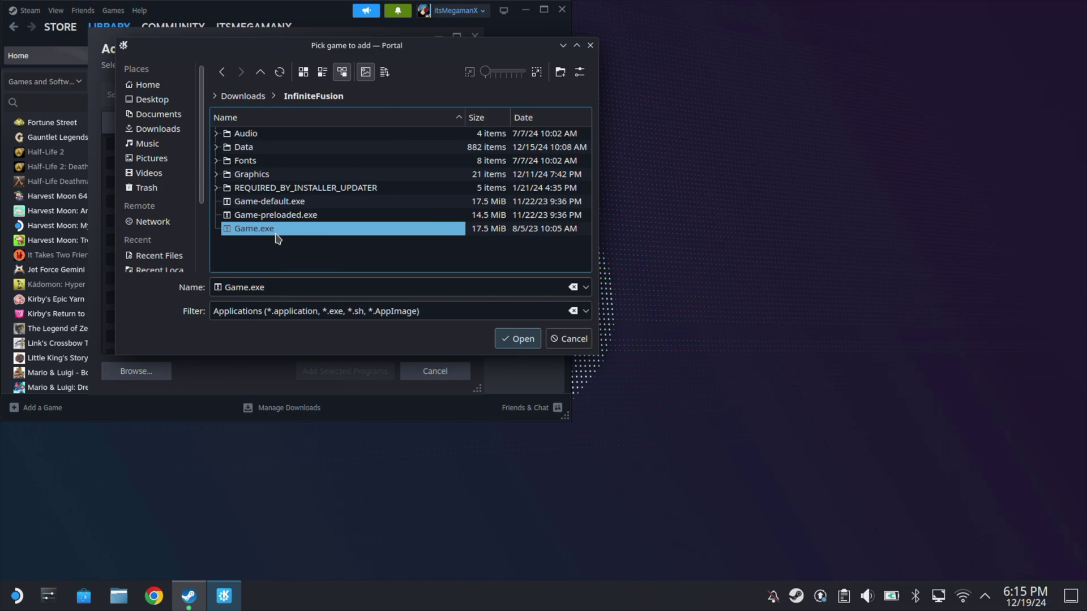
click(286, 203)
click(284, 228)
click(292, 219)
click(286, 204)
click(290, 218)
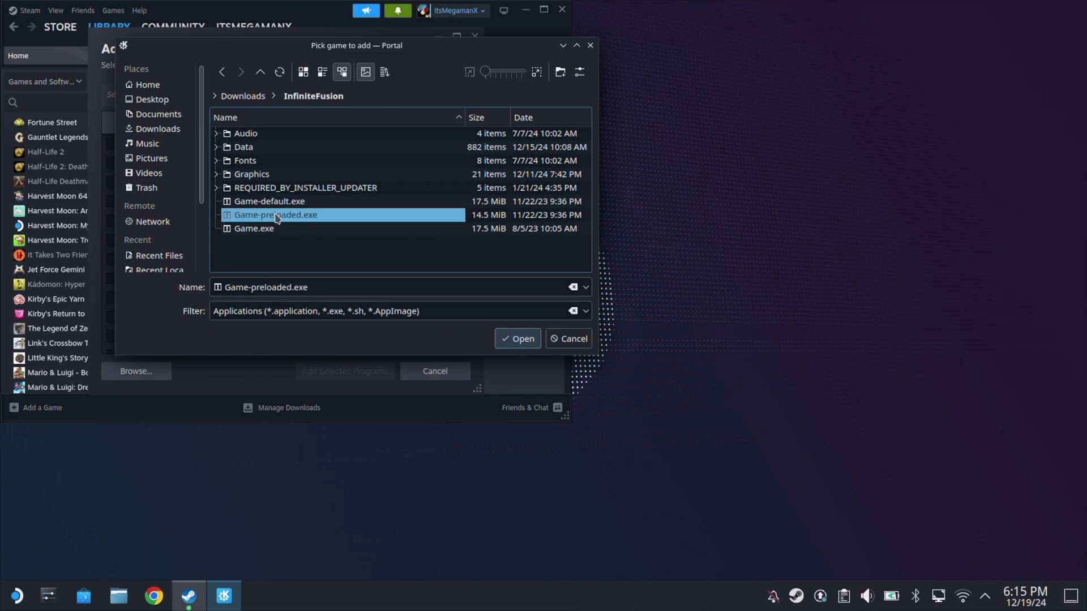
click(281, 233)
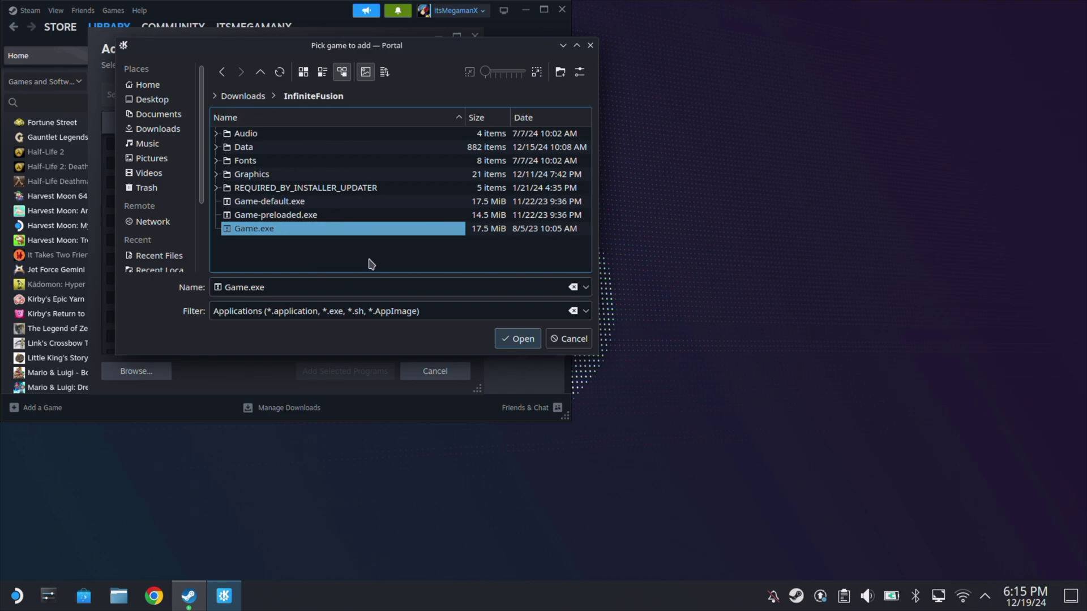
click(517, 339)
scroll(347, 339, down, 4)
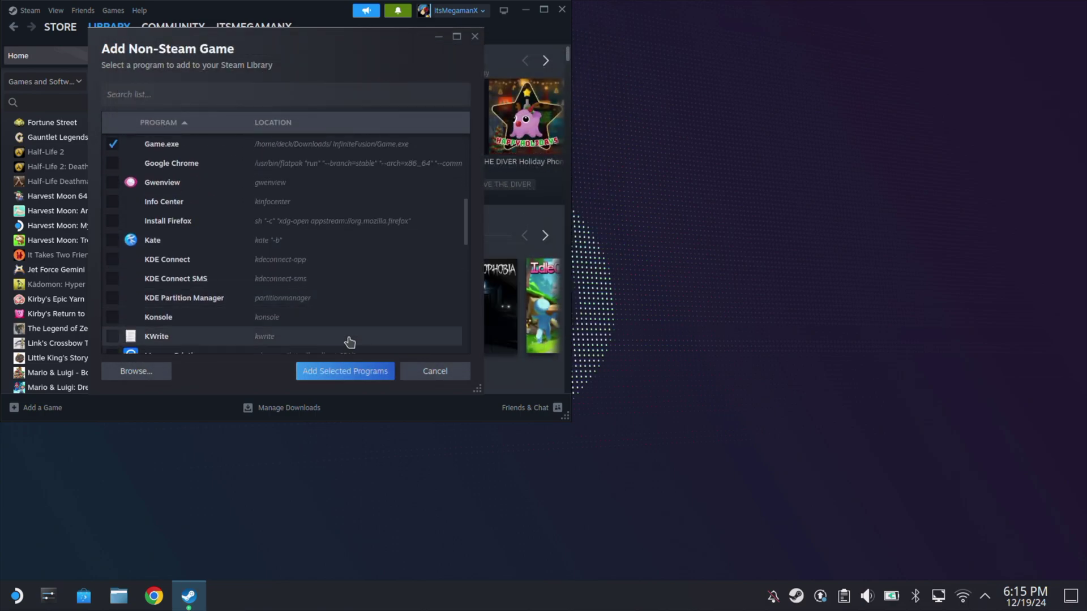
click(346, 371)
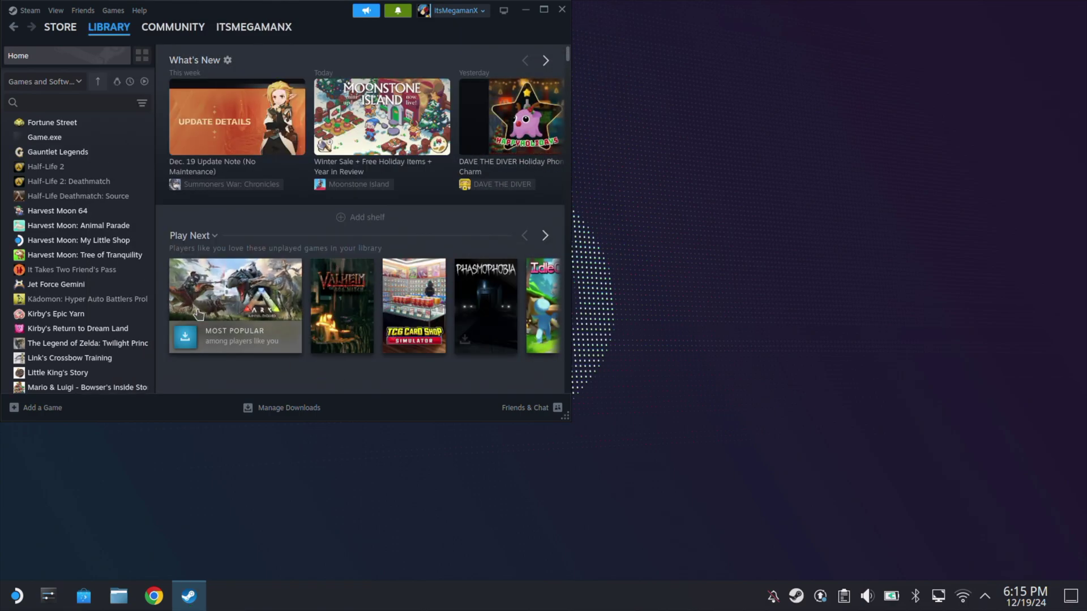
- Open the properties of the Game.exe shortcut in the library and rename it to InfiniteFusion
click(54, 142)
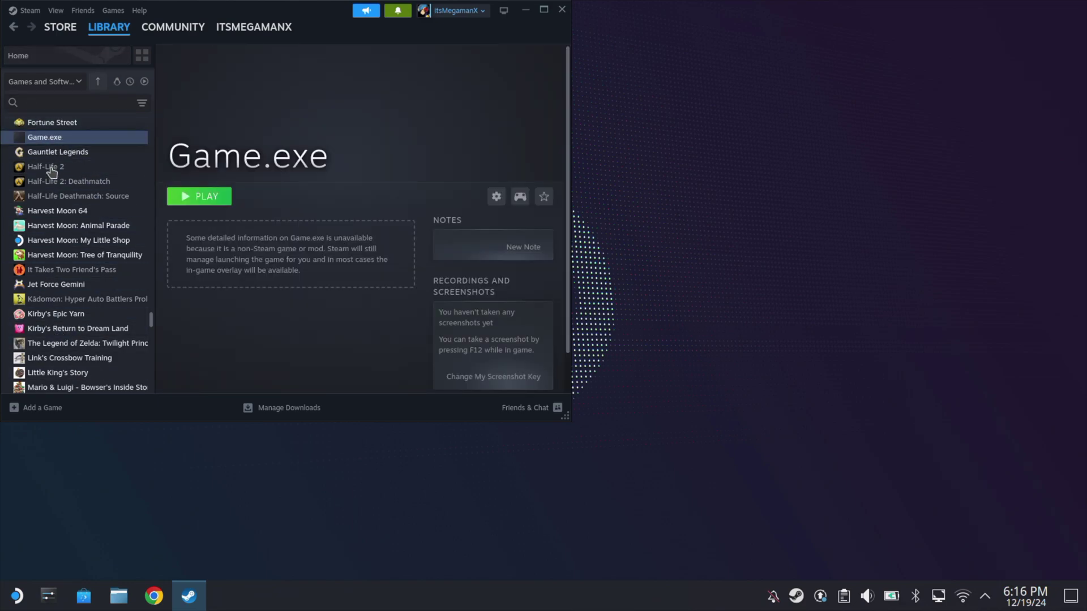
click(39, 97)
click(496, 196)
click(519, 275)
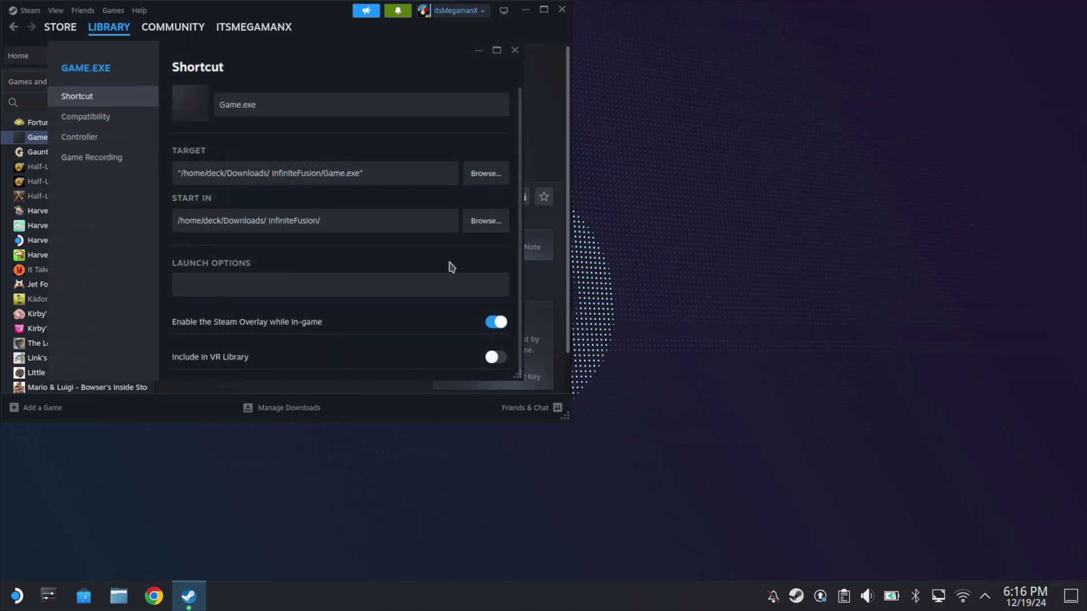
double_click(258, 100)
drag(277, 109, 202, 109)
text(InfiniteFusion)
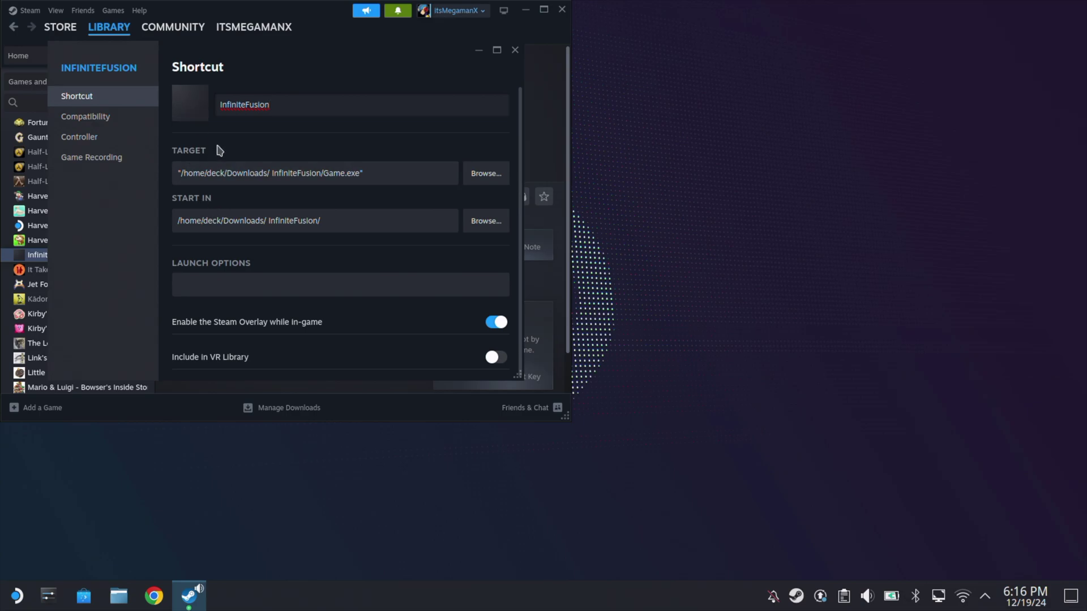
- Look at the icon chooser and custom artwork options for InfiniteFusion without choosing anything, and close the Steam window
click(192, 115)
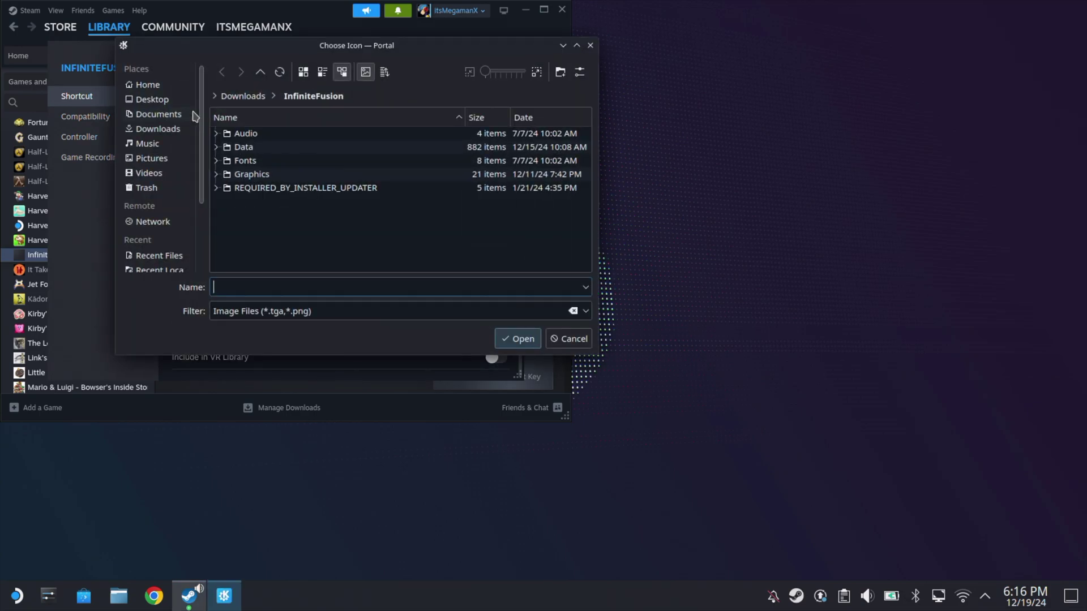
click(566, 338)
click(515, 50)
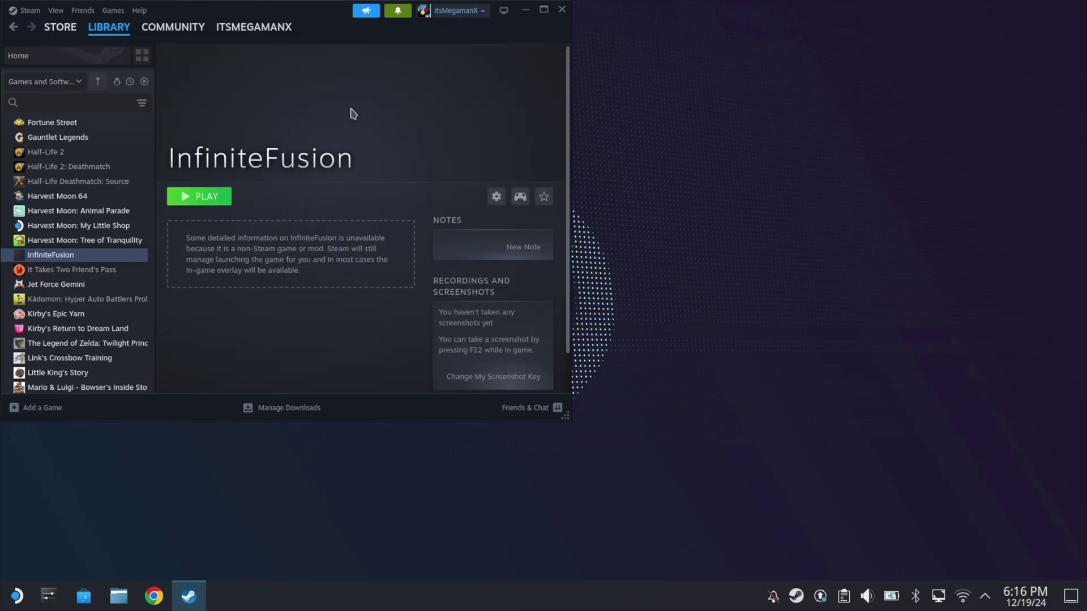
right_click(348, 110)
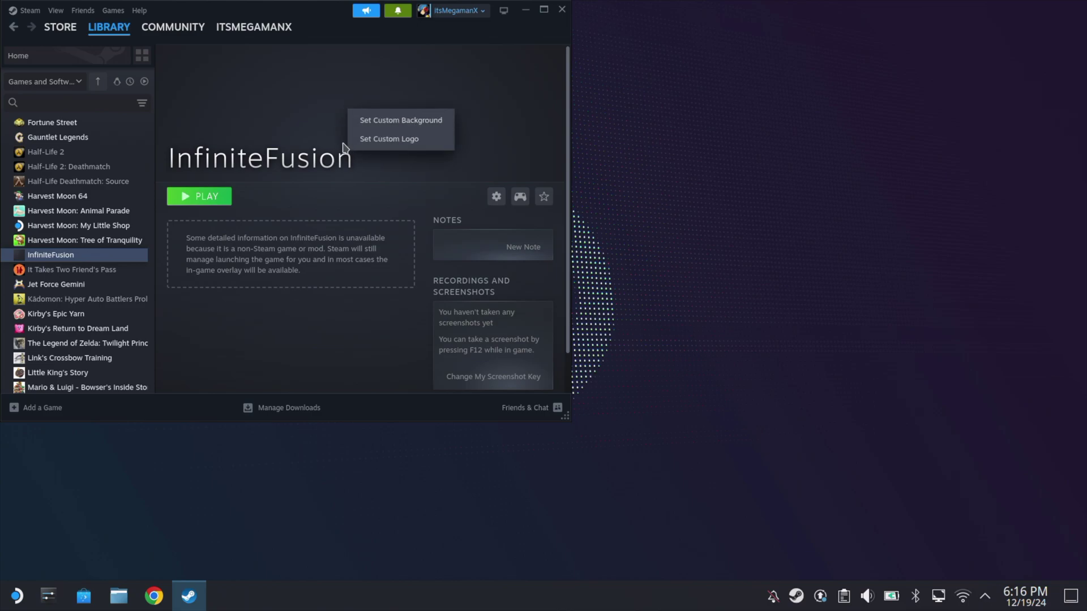
click(288, 120)
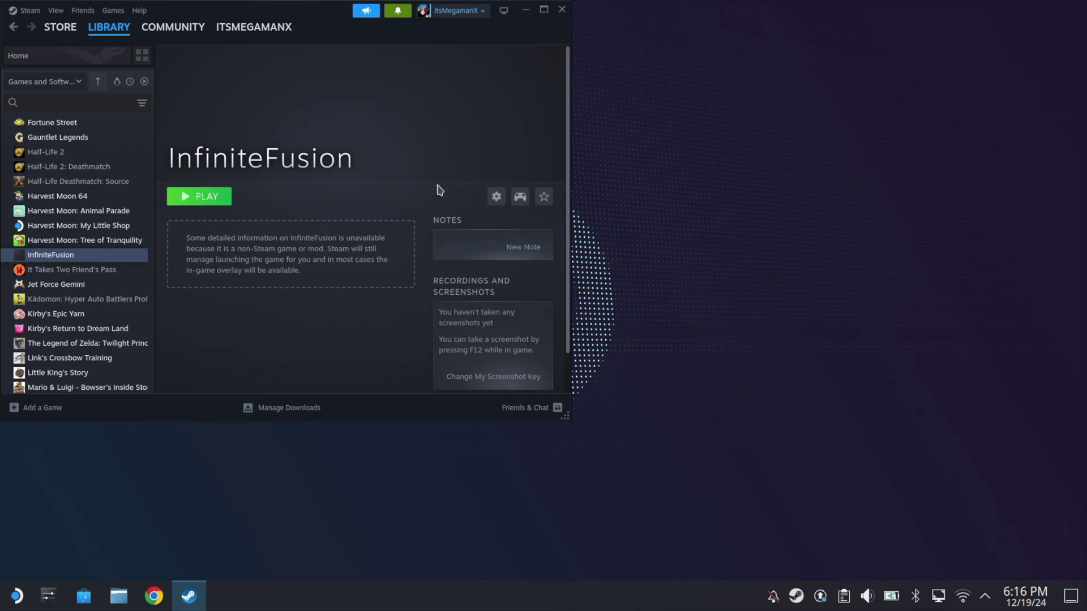
click(563, 10)
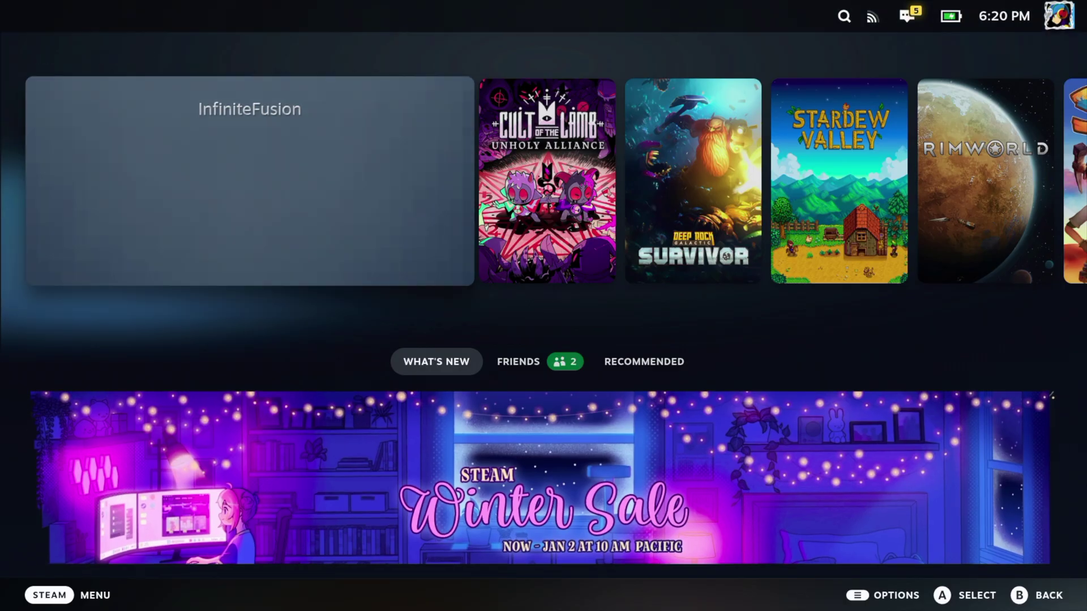
- In Steam's Gaming Mode, open the library's Non-Steam games section
key(ctrl+1)
key(Down)
key(Return)
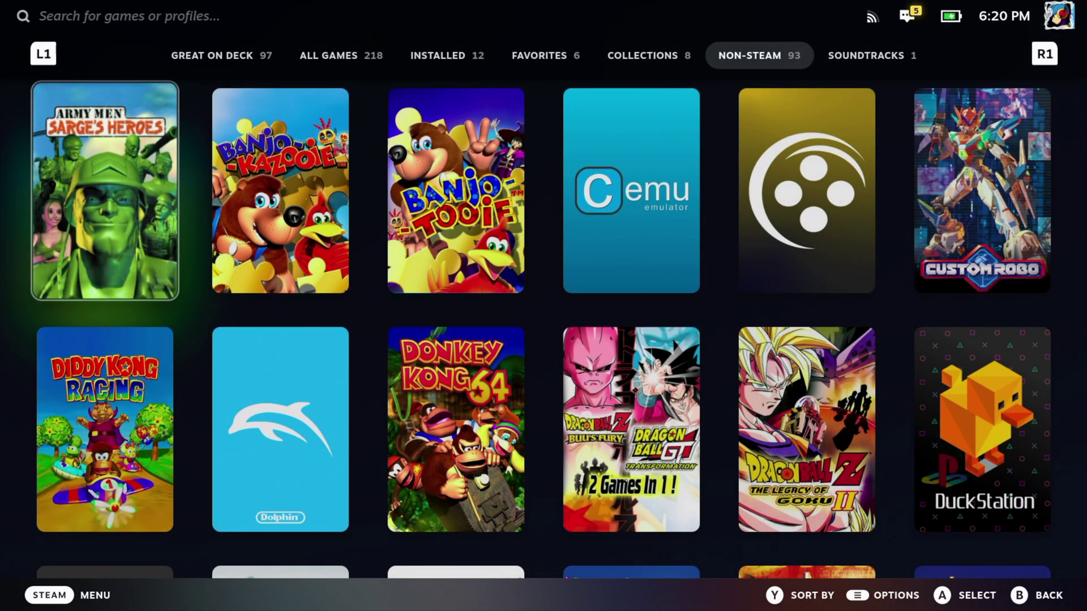
- Find InfiniteFusion among the non-Steam games and open its game page
key(Page_Down)
key(Page_Up)
key(Up)
key(Down)
key(Down)
key(Down)
key(Down)
key(Down)
key(Down)
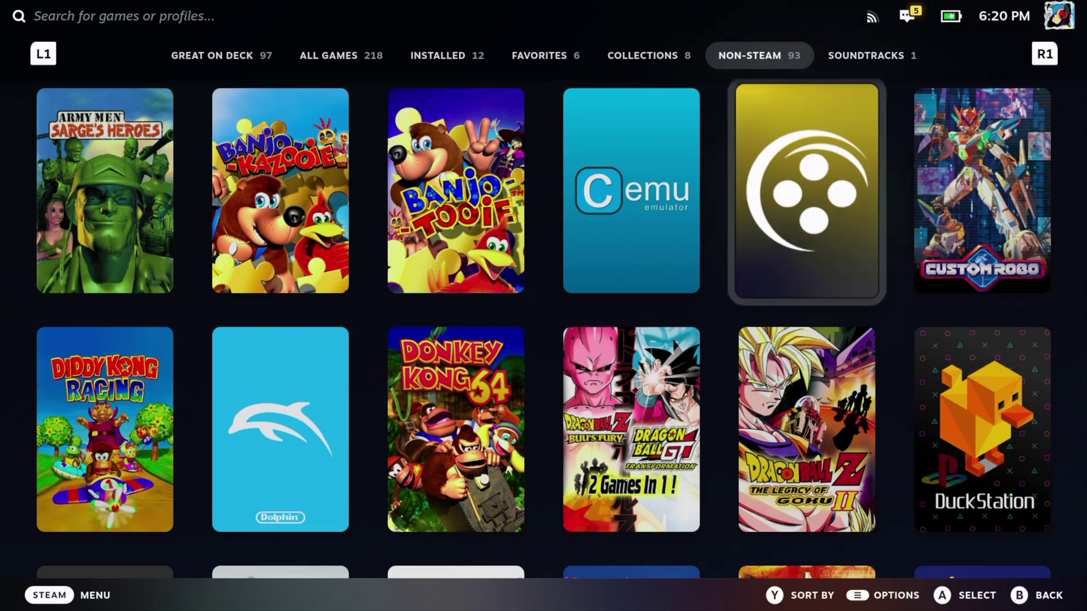
key(Up)
key(Up)
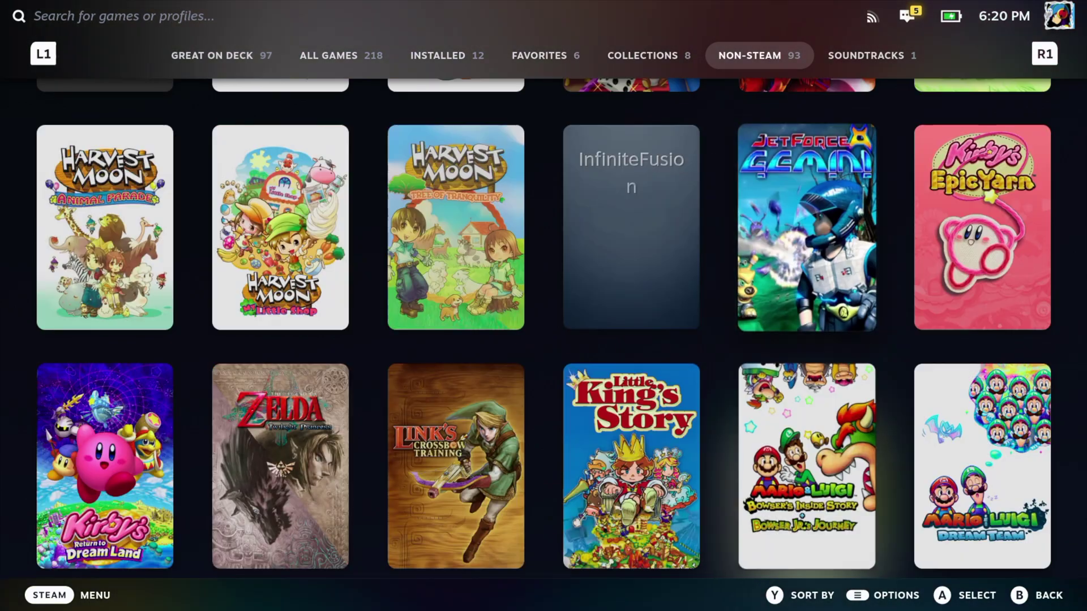
key(Left)
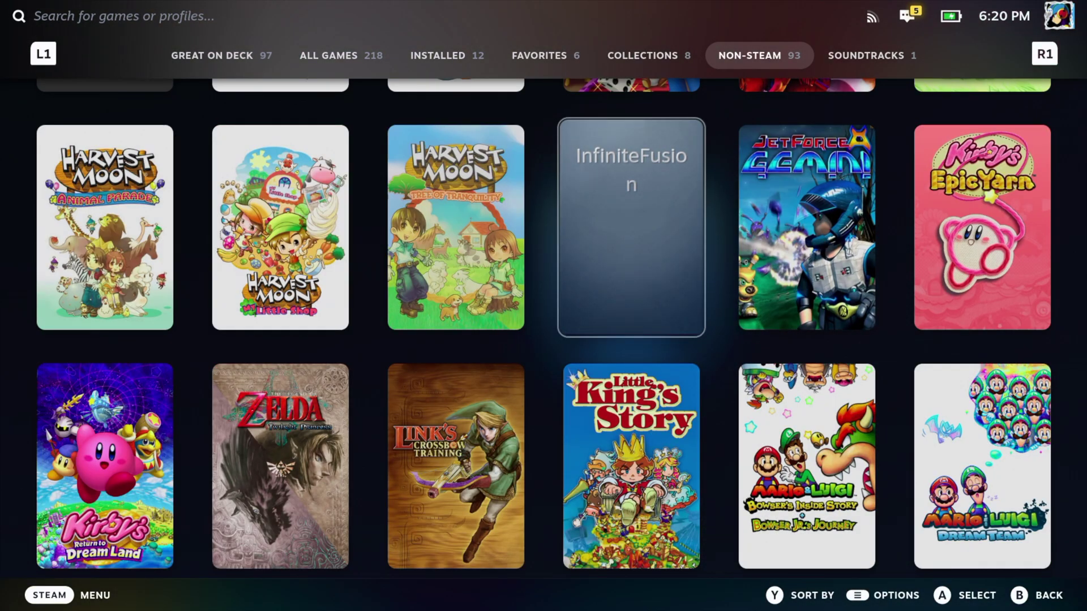
key(Return)
- Open InfiniteFusion's properties and go to its Compatibility settings
key(Right)
key(Right)
key(Return)
key(Down)
key(Down)
key(Down)
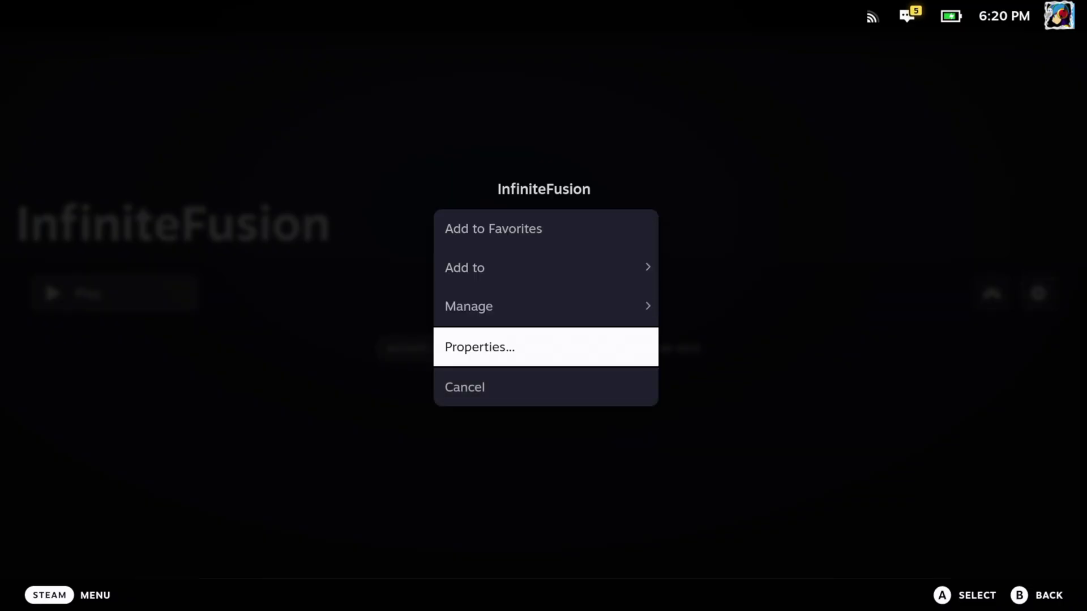
key(Return)
key(Down)
key(Right)
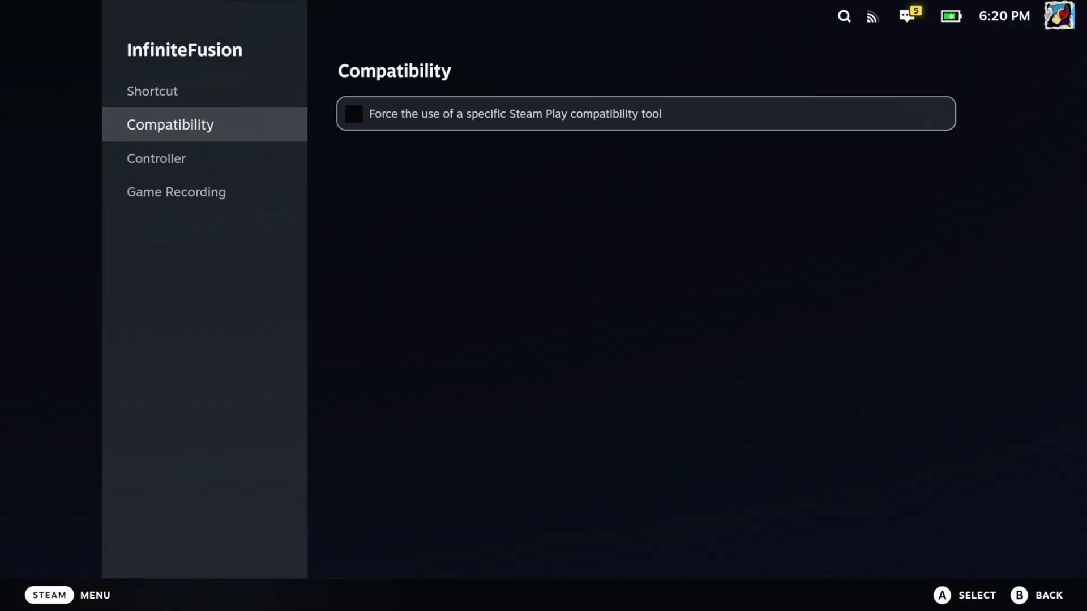
- Force InfiniteFusion to use the GE-Proton9-21 compatibility tool and return to its game page
key(Return)
key(Down)
key(Return)
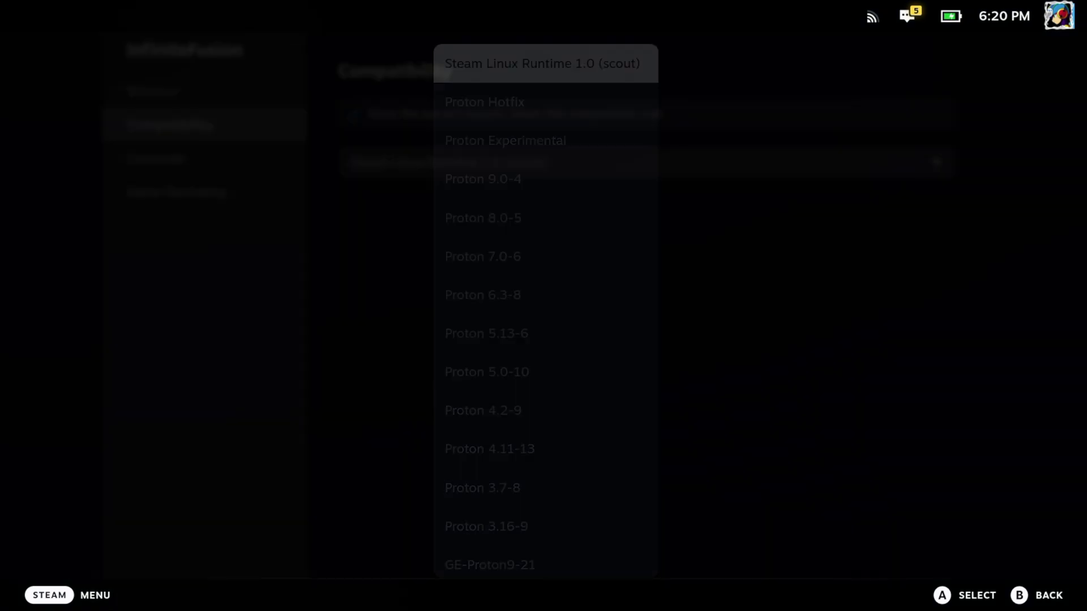
key(Down)
key(Down)
key(Down)
key(Down)
key(Down)
key(Down)
key(Down)
key(Down)
key(Down)
key(Down)
key(Down)
key(Down)
key(Down)
key(Down)
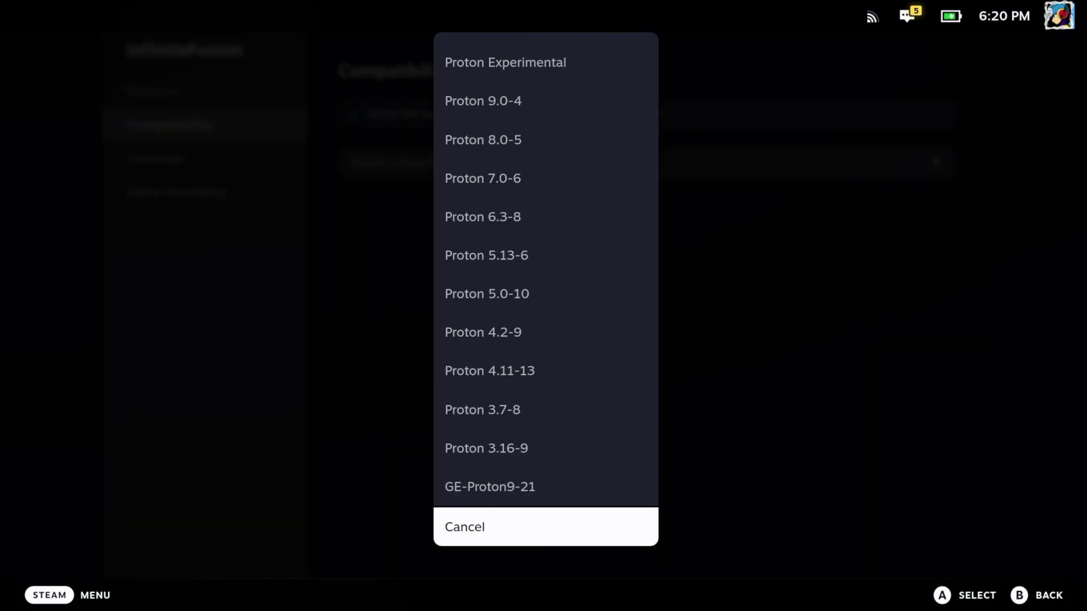
key(Up)
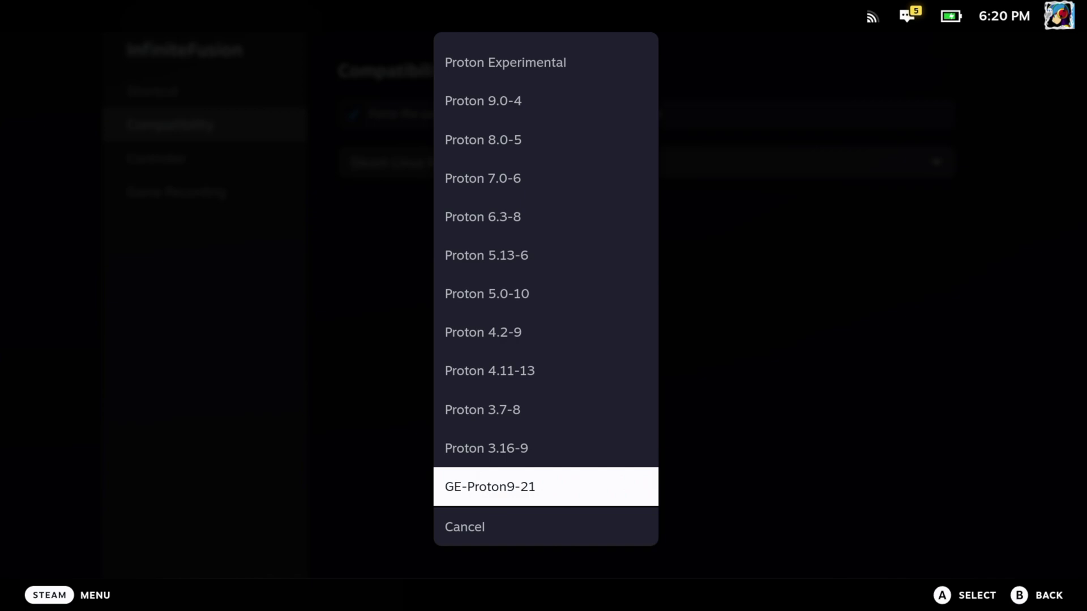
key(Up)
key(Down)
key(Return)
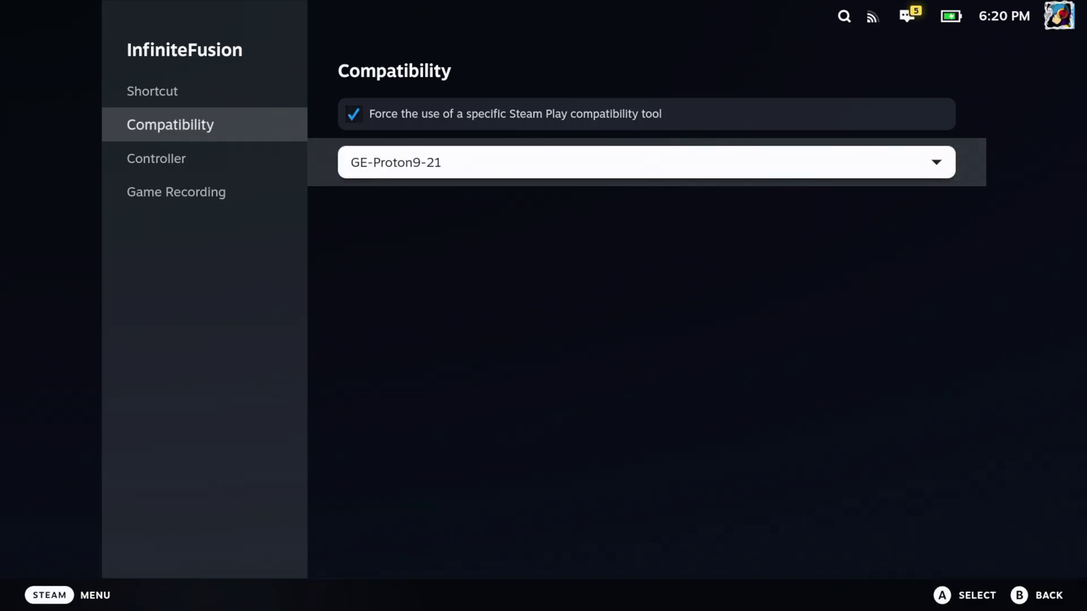
key(Escape)
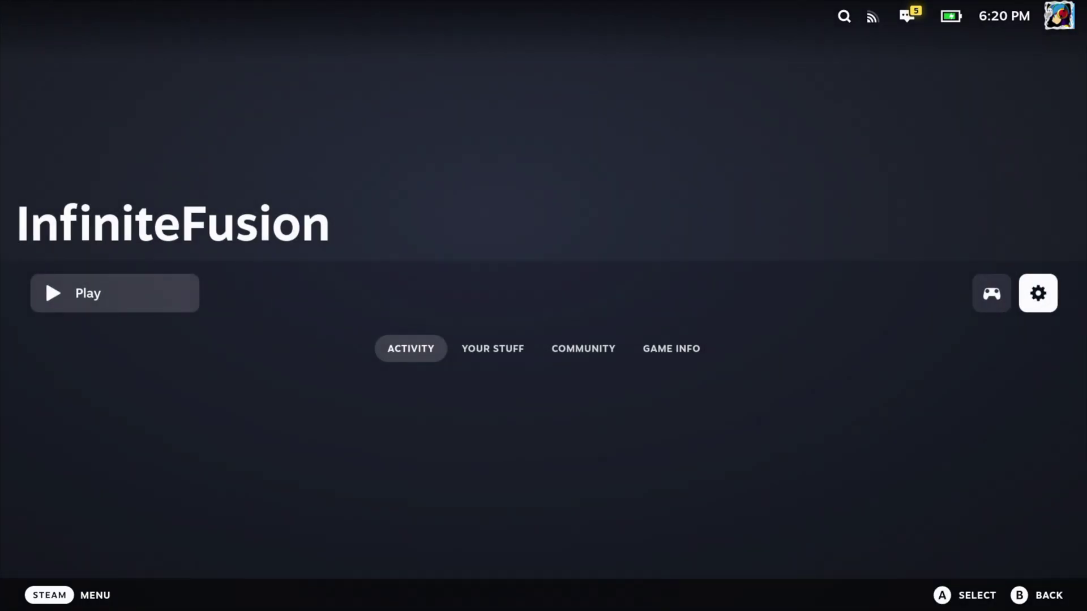
- Launch InfiniteFusion from its game page and choose New Game on the title menu
key(Left)
key(Left)
key(Return)
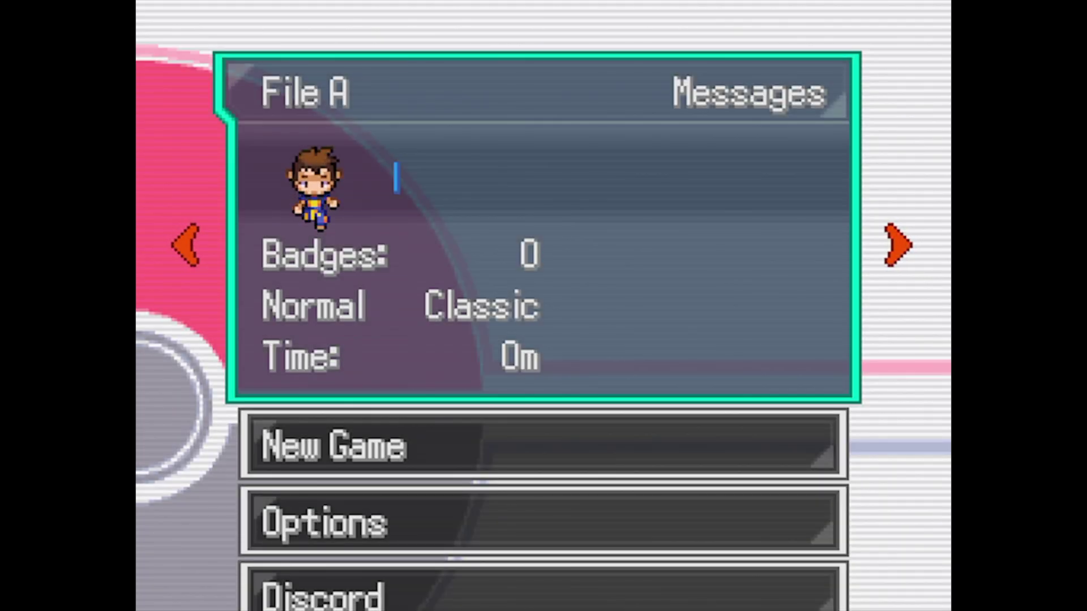
key(Down)
key(Up)
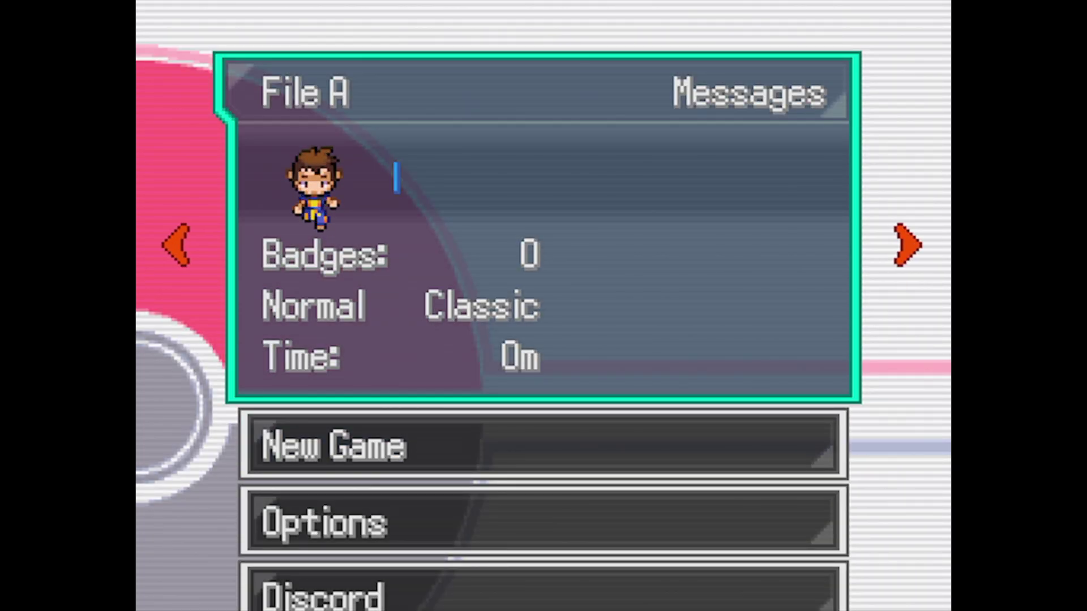
key(Down)
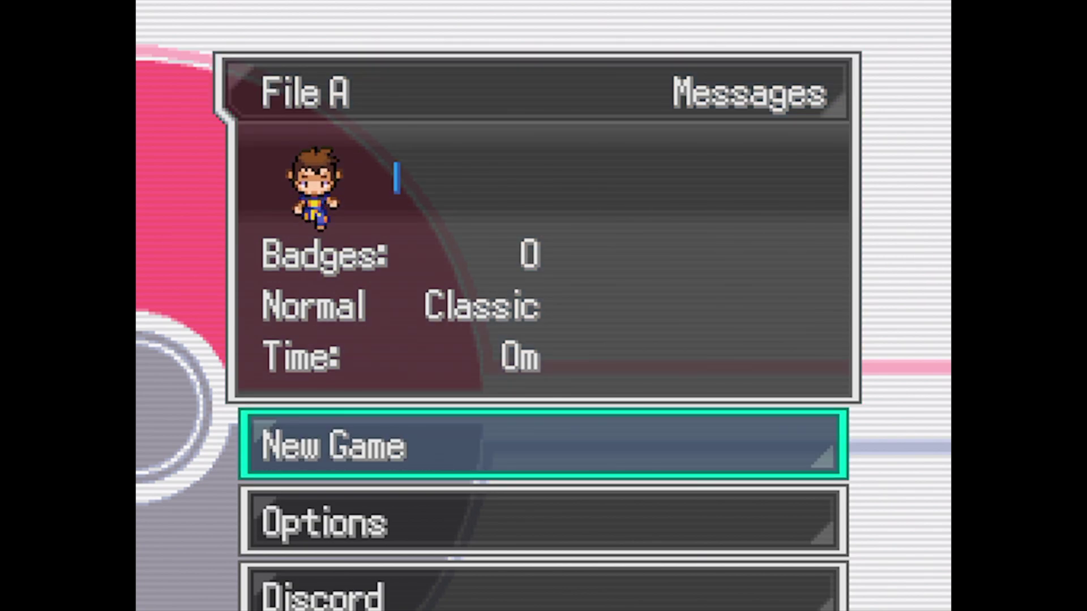
key(Return)
- Exit the running InfiniteFusion game and confirm the exit
key(Down)
key(Down)
key(Down)
key(Down)
key(Down)
key(Down)
key(Down)
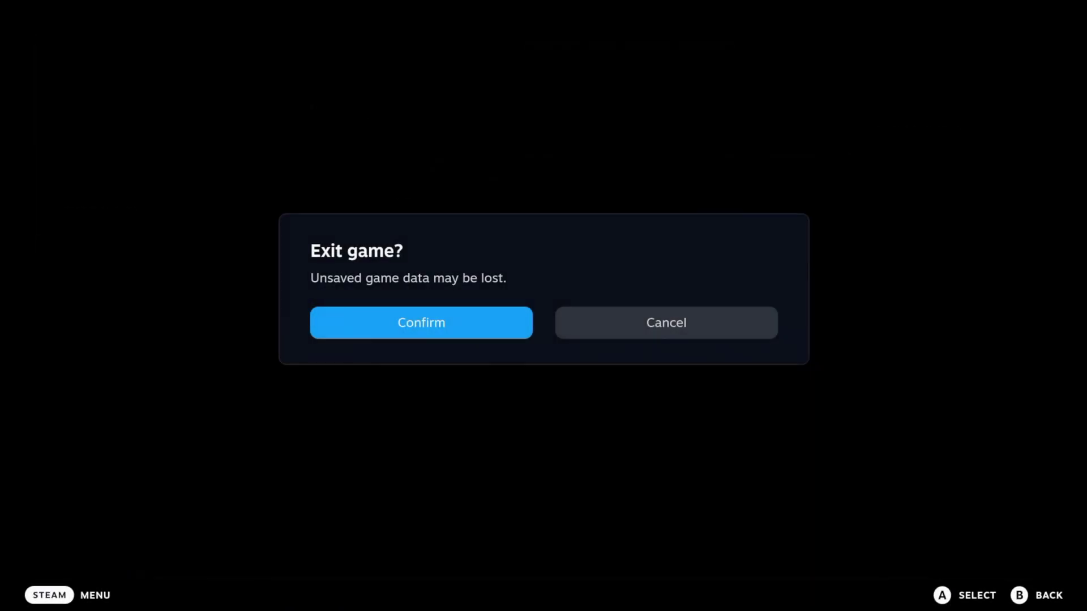
key(Return)
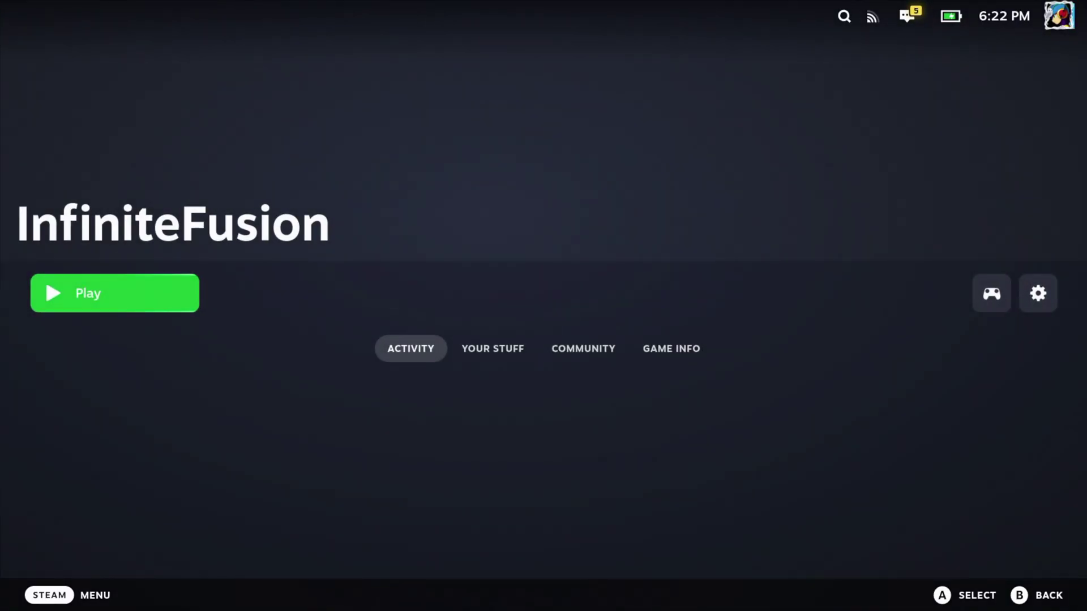
- Leave the game page and switch the Steam Deck to Desktop Mode through the power options
key(Escape)
key(Escape)
key(ctrl+1)
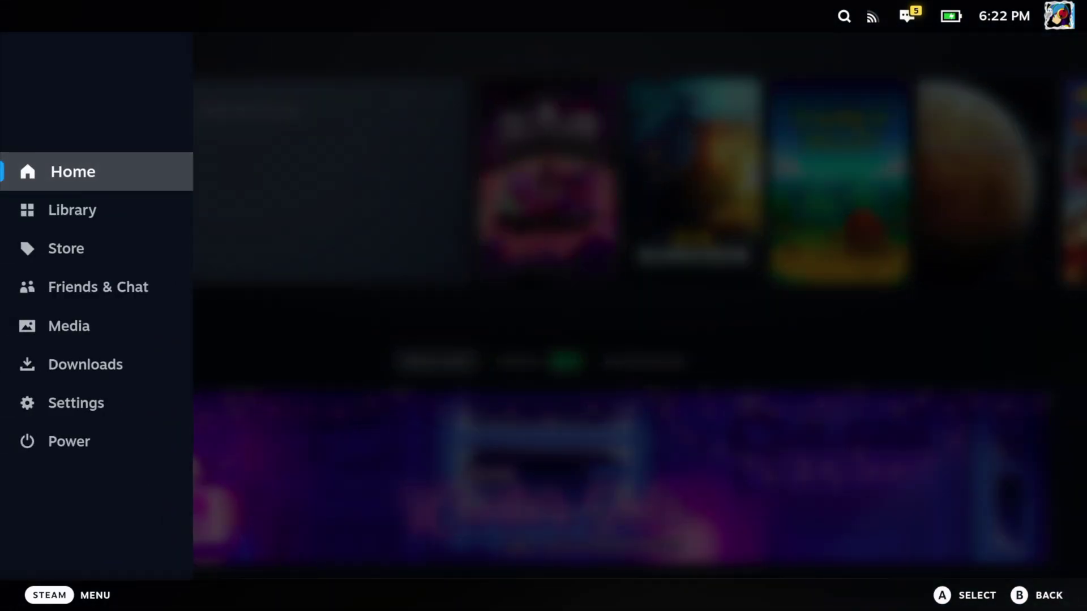
key(Up)
key(Return)
key(Down)
key(Down)
key(Down)
key(Down)
key(Down)
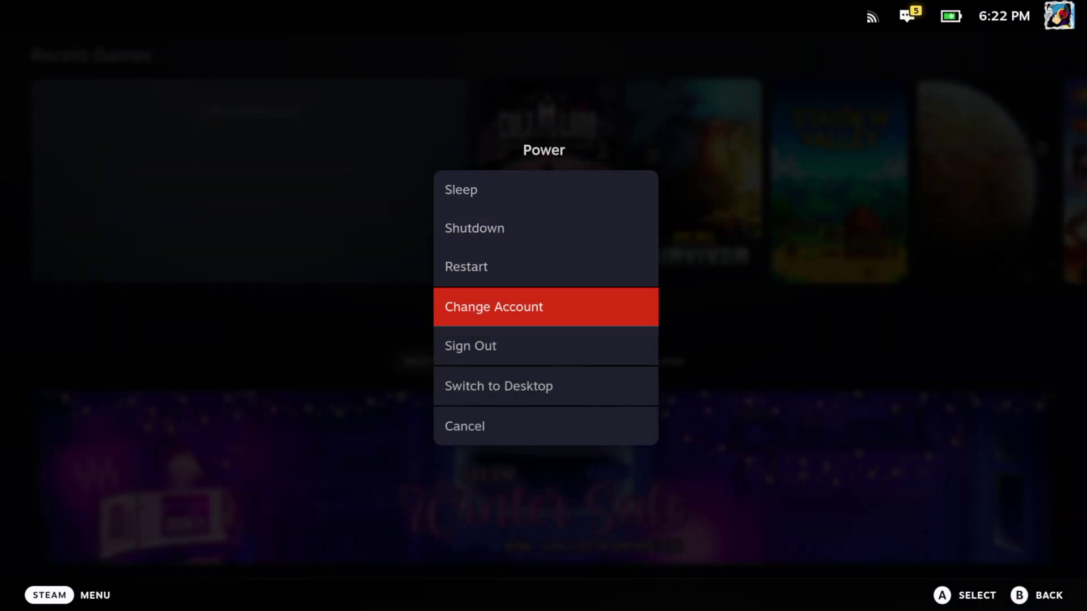
key(Return)
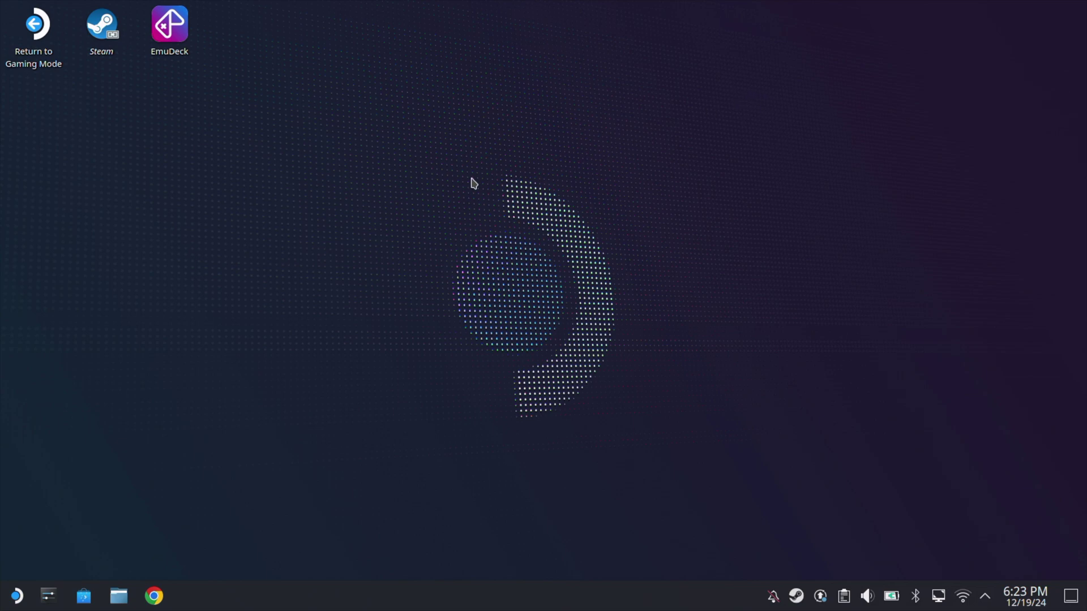
- In the Dolphin file manager, open the deck folder on the home device and check the Show Hidden Files setting
click(111, 604)
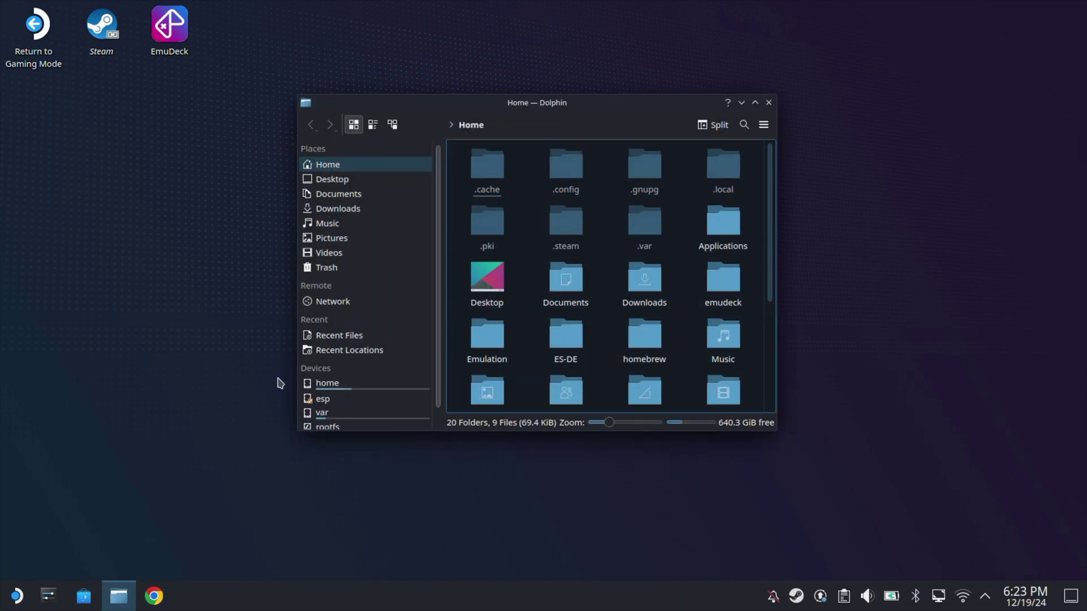
scroll(389, 279, down, 1)
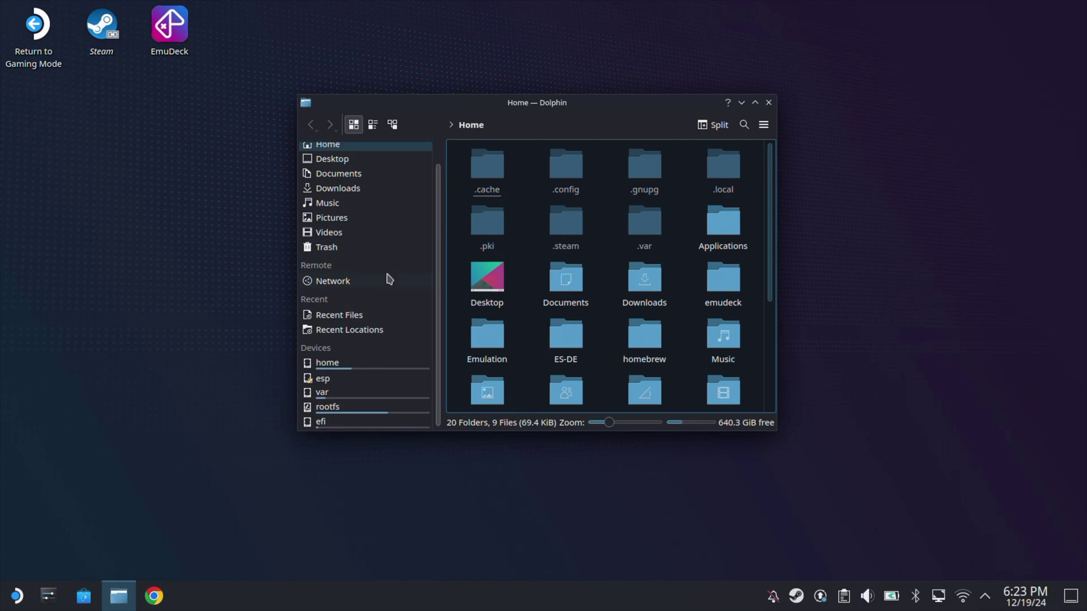
click(362, 368)
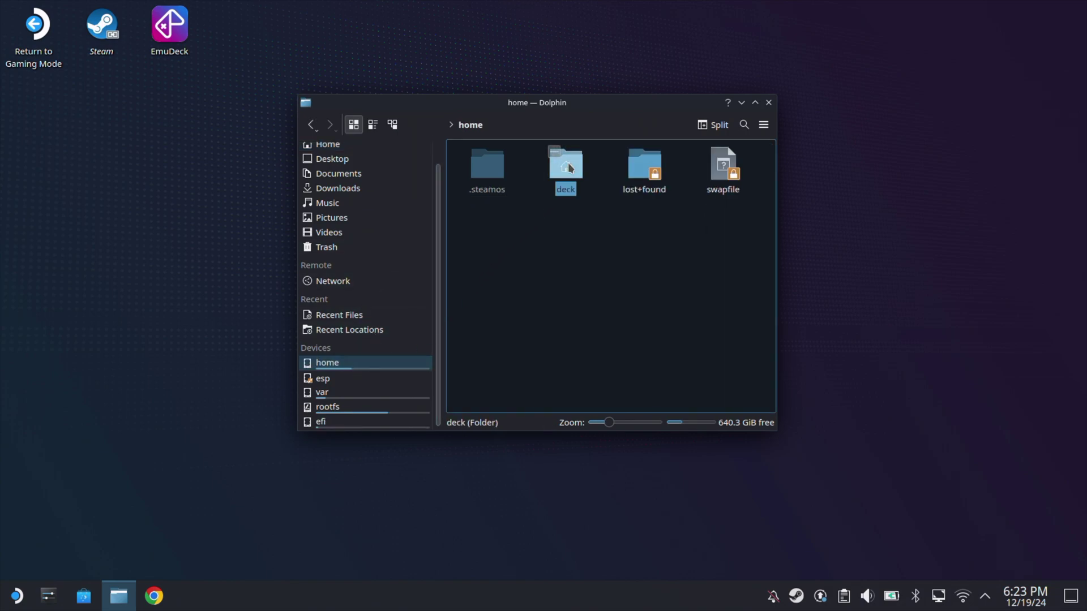
double_click(569, 162)
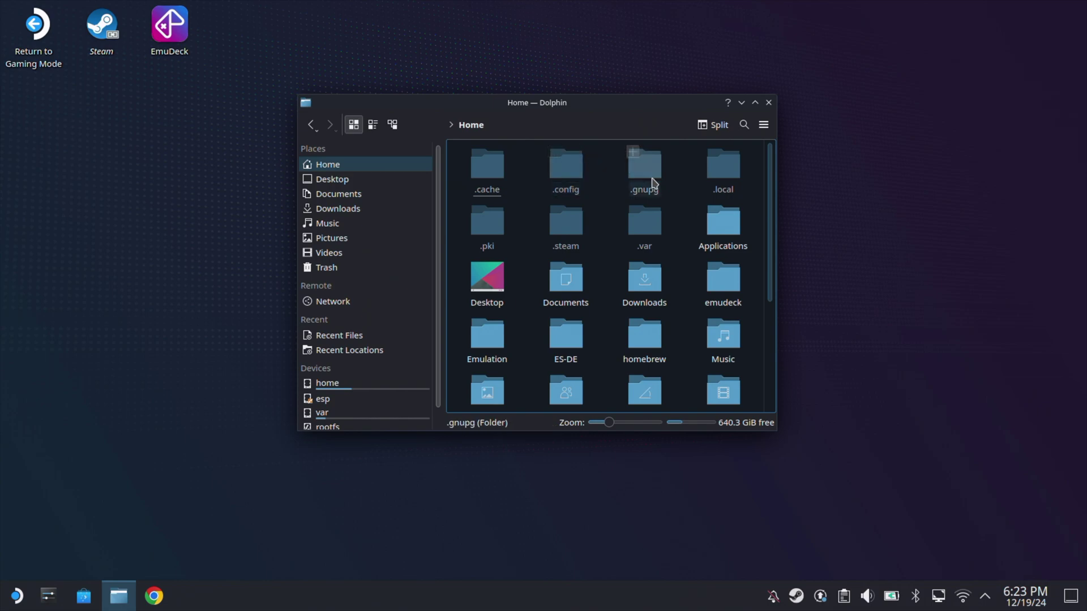
click(724, 186)
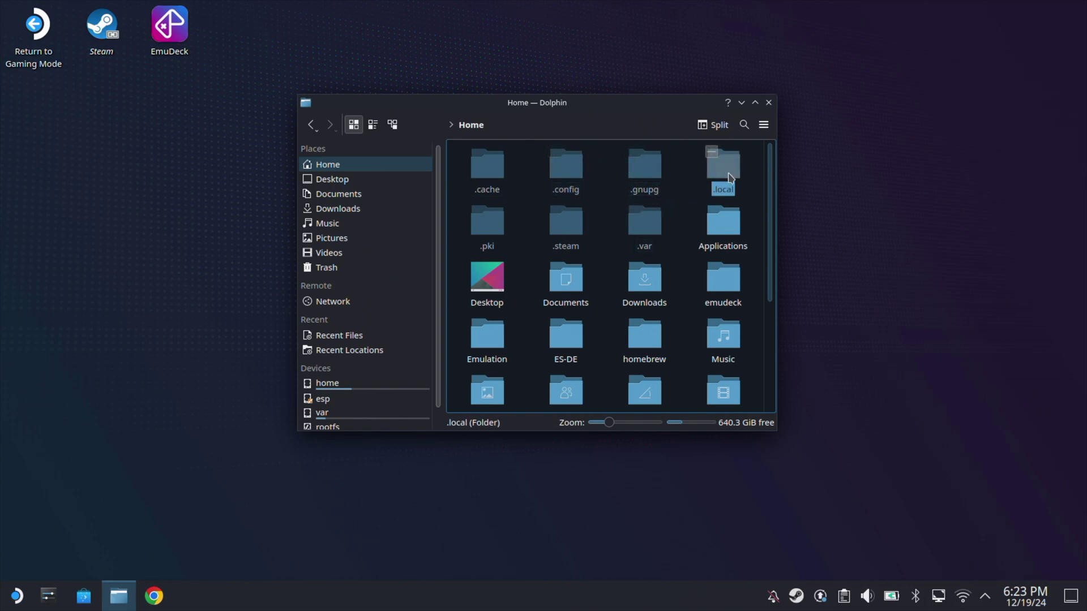
click(764, 124)
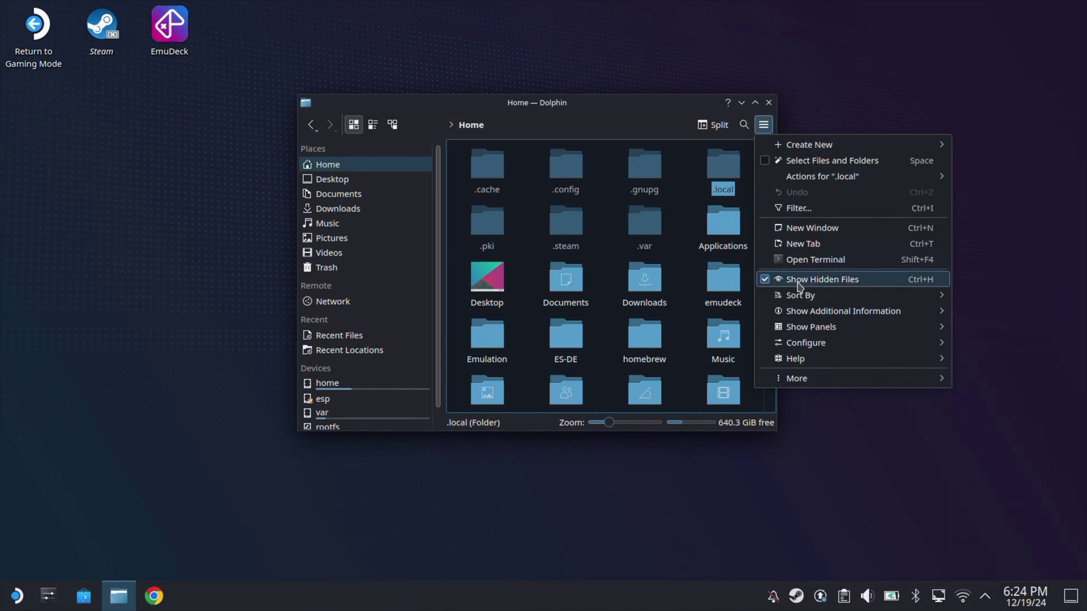
- Go from the home folder to .local/share/Steam/steamapps/compatdata
click(724, 165)
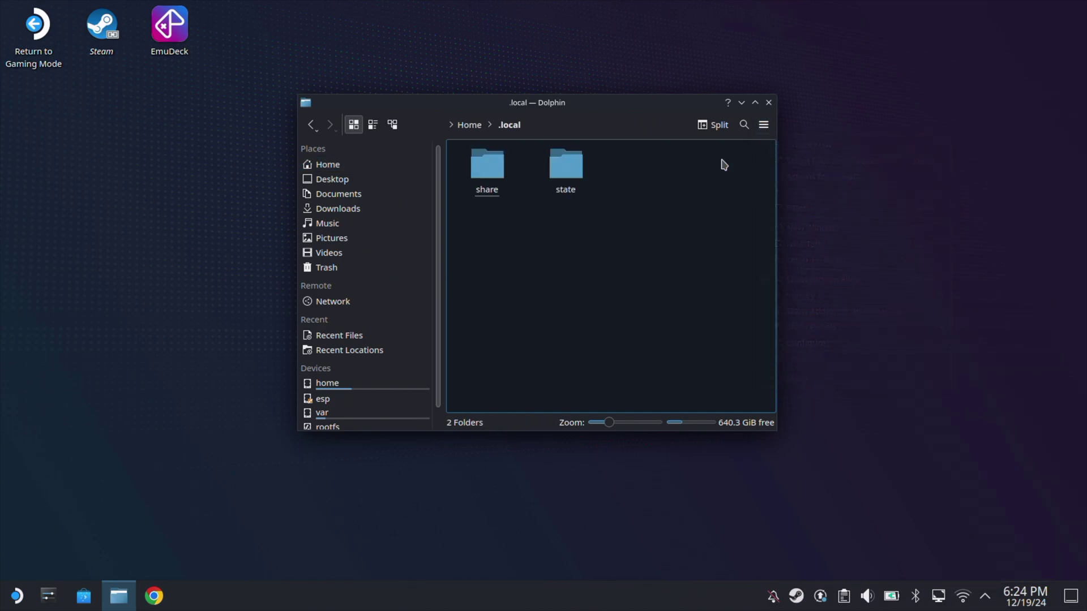
click(488, 169)
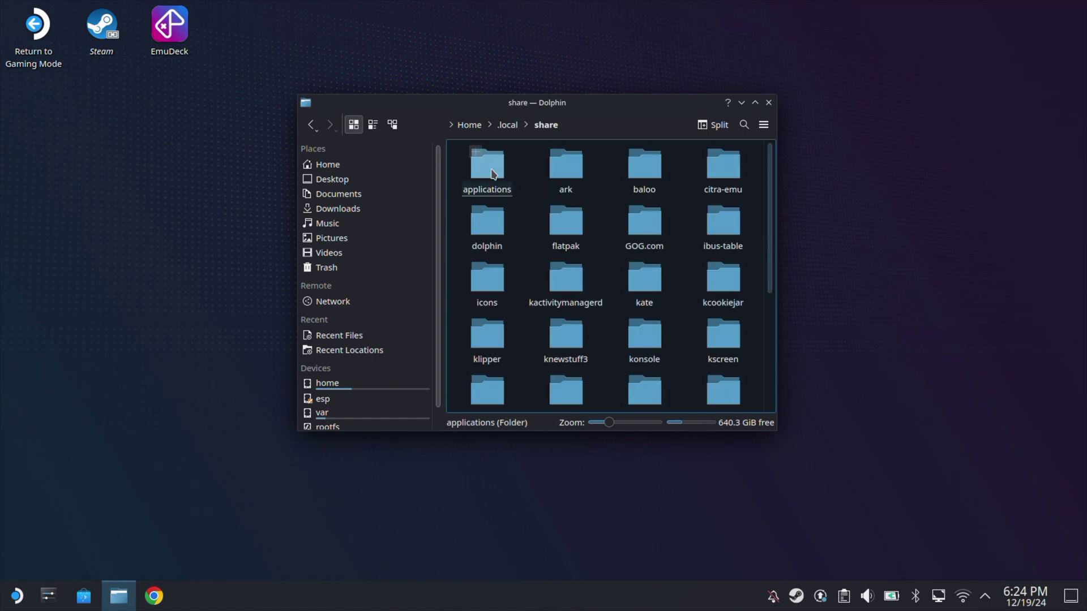
scroll(515, 176, down, 5)
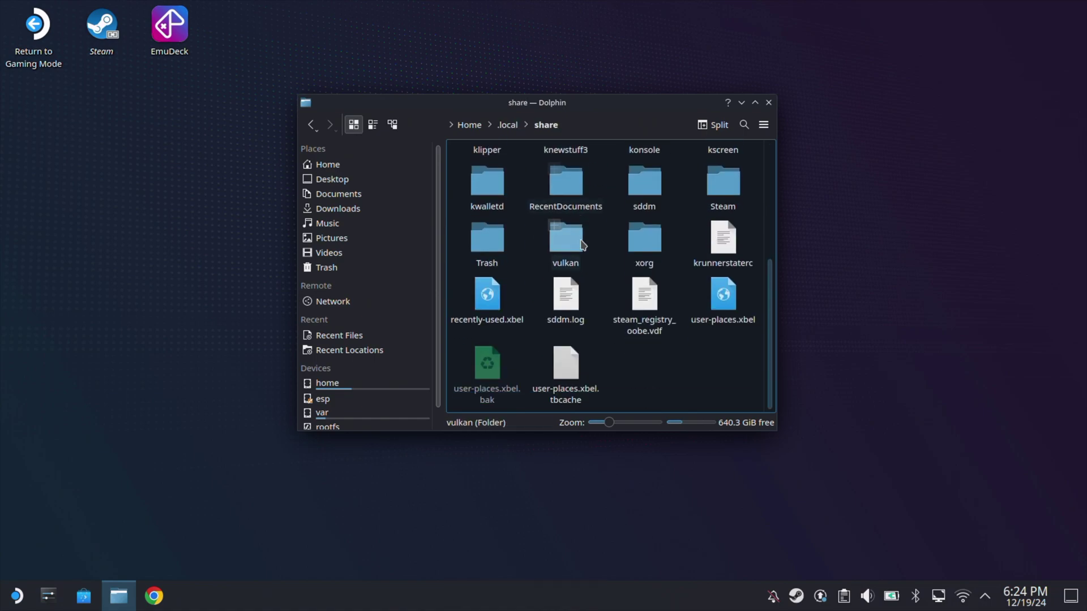
click(736, 187)
scroll(604, 249, down, 5)
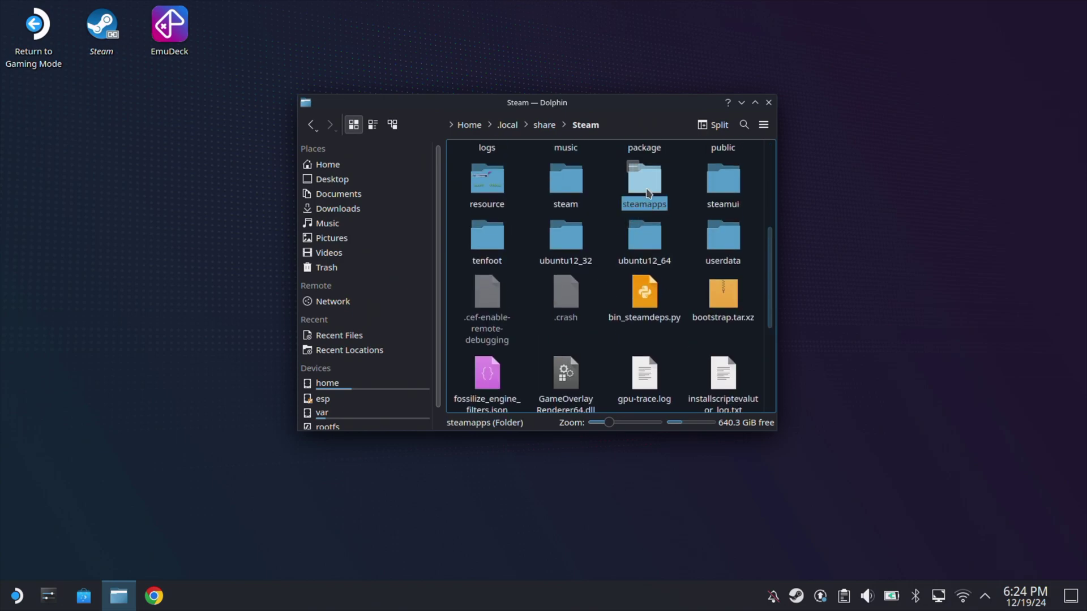
click(648, 193)
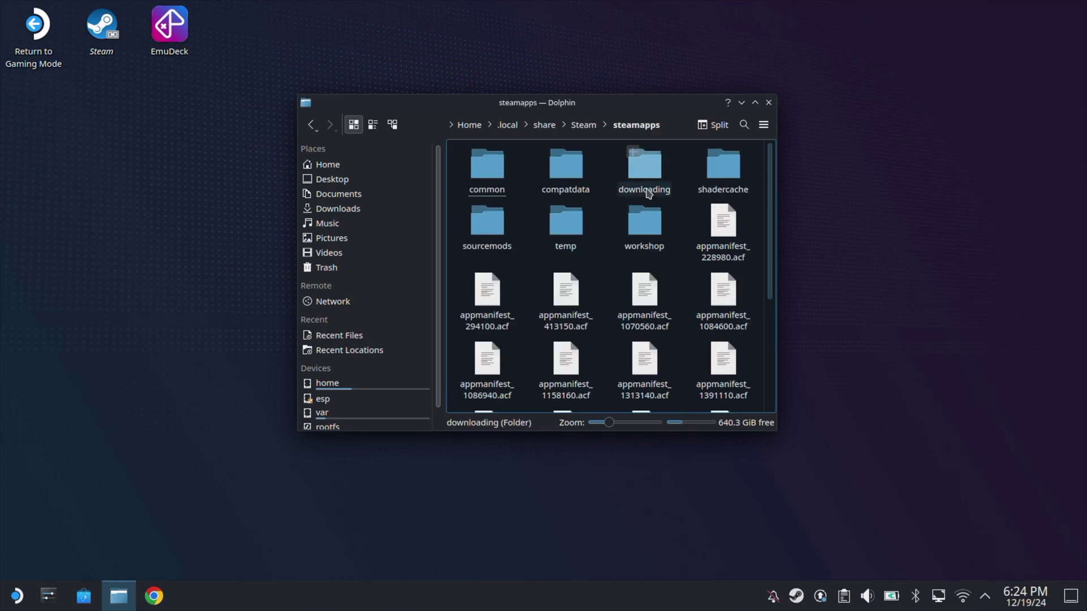
click(559, 178)
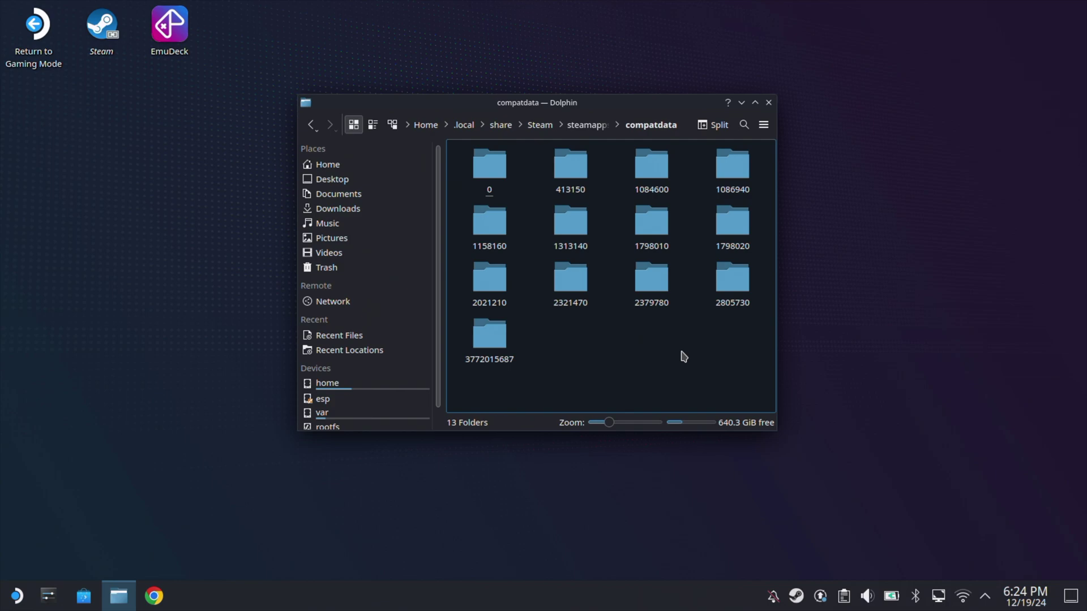
- Search compatdata for "File H" and open the path of File H.rxdata in a new window
click(744, 125)
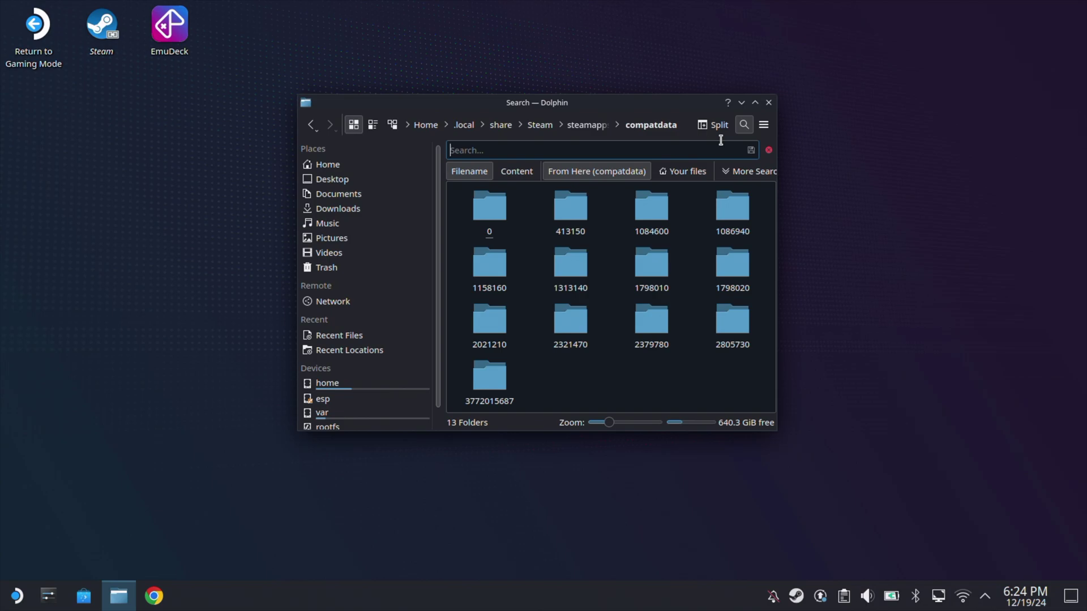
text(File H)
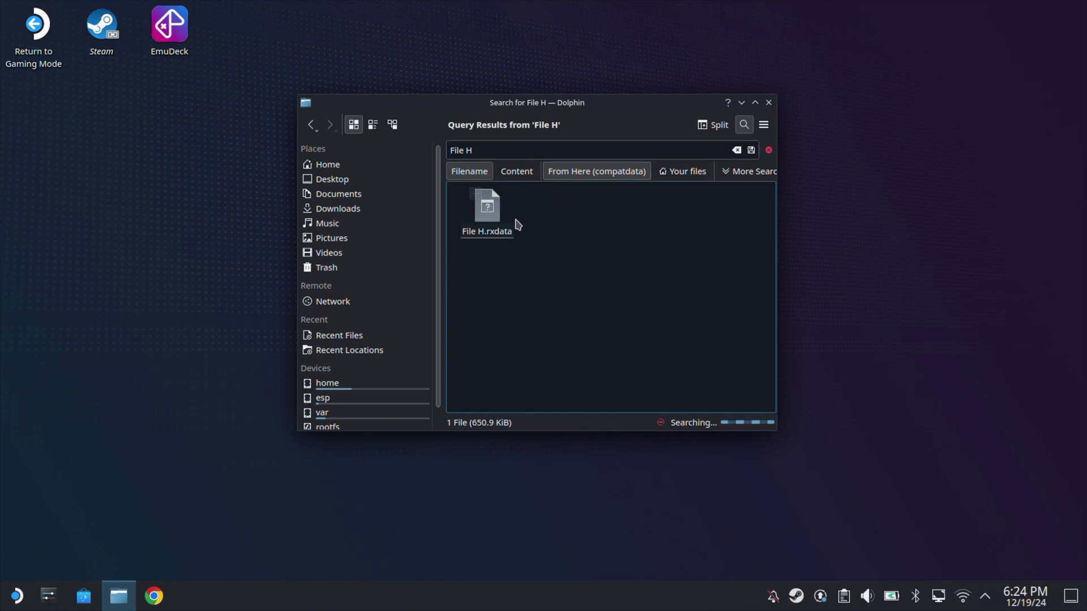
right_click(486, 222)
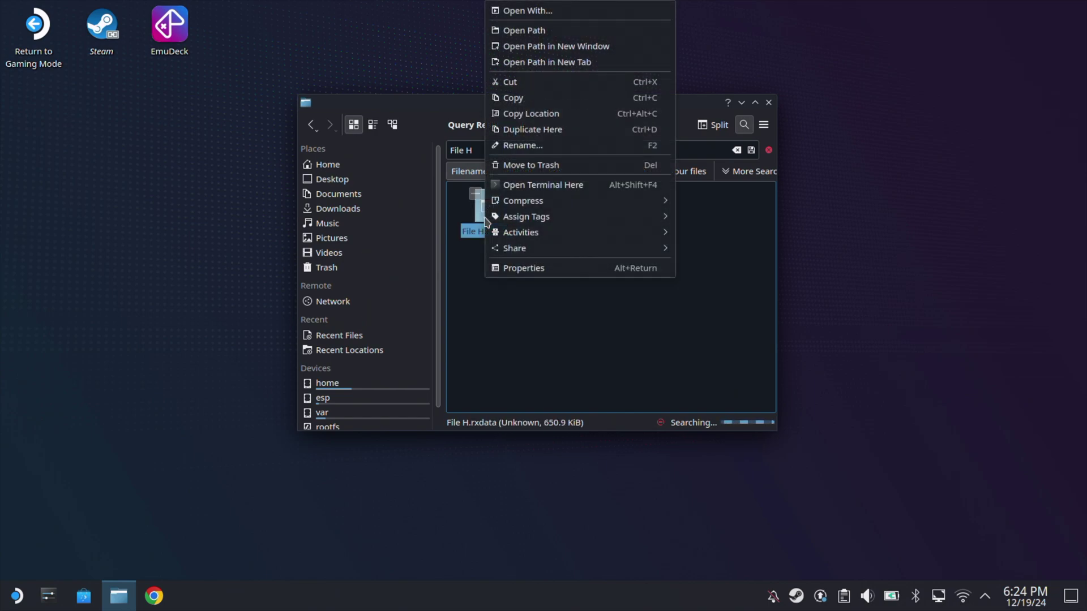
click(541, 51)
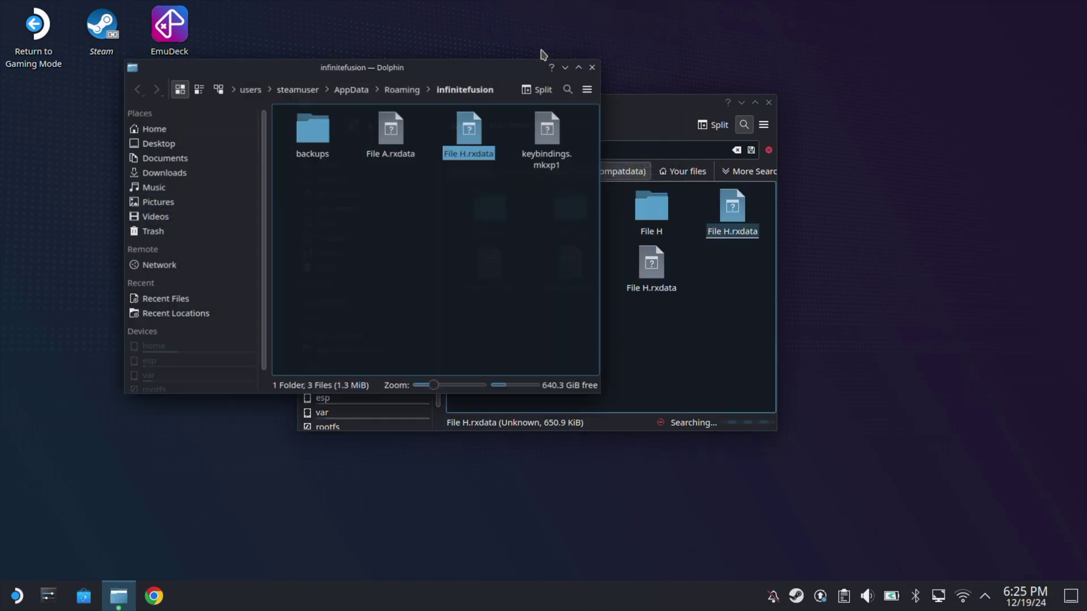
drag(494, 76, 704, 105)
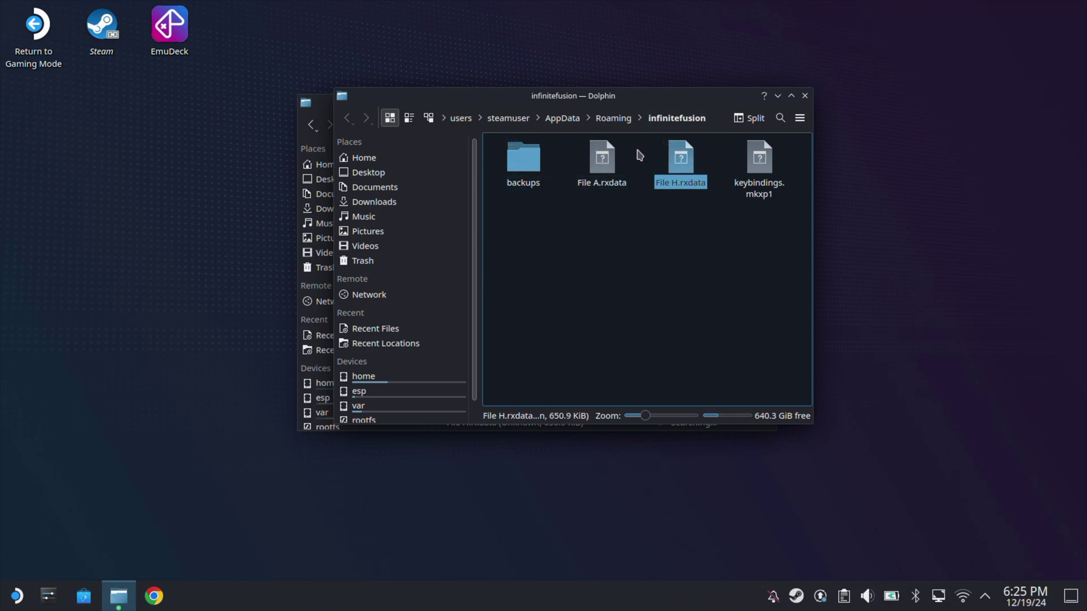
- Go up to the Roaming folder, add its infinitefusion folder to Places, and close both file manager windows
click(612, 118)
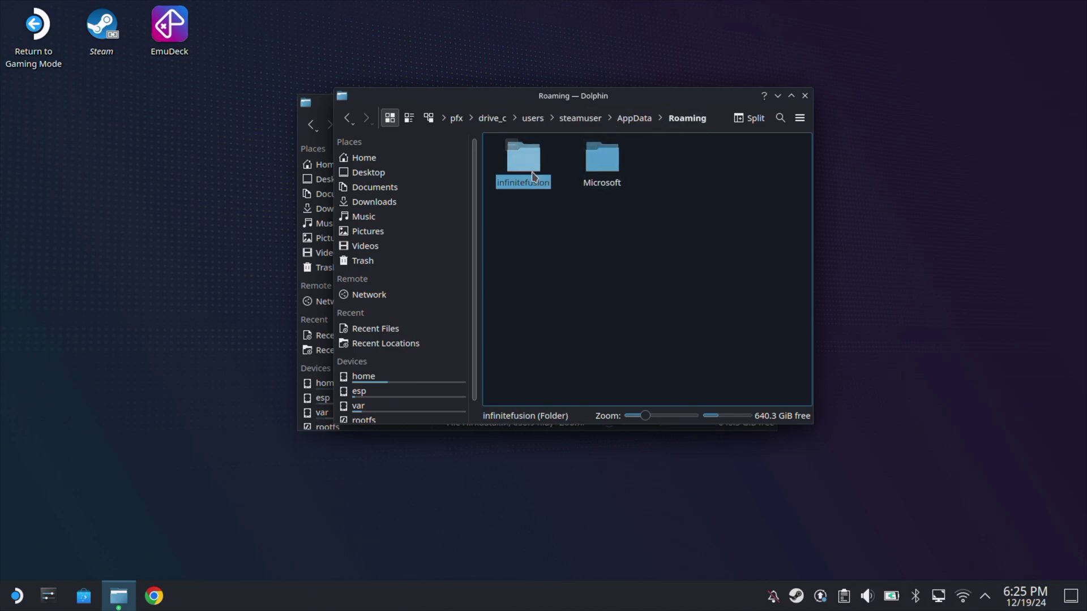
drag(526, 167, 397, 272)
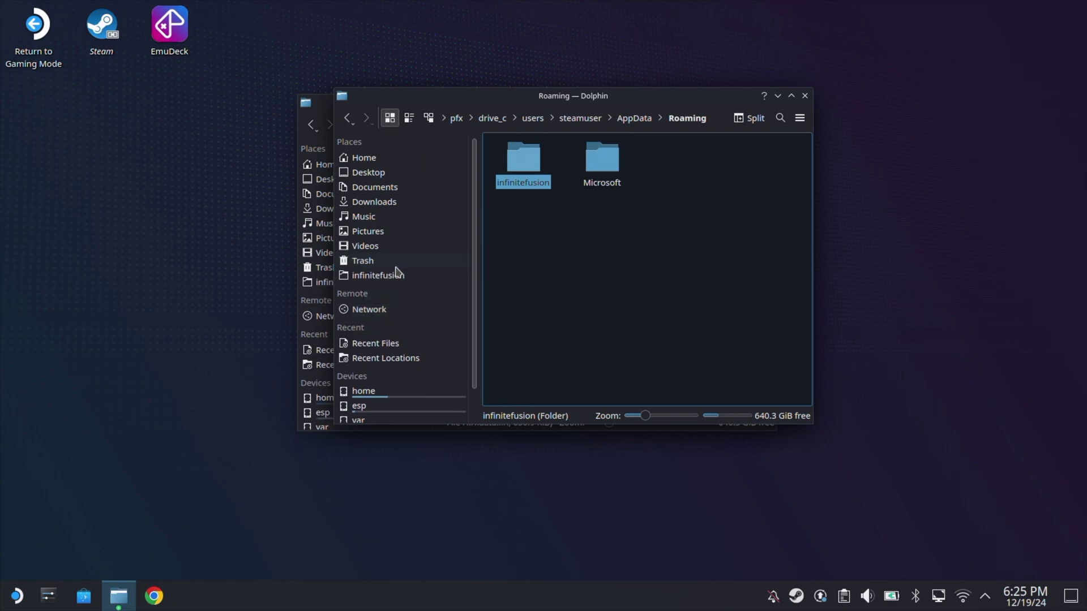
click(805, 96)
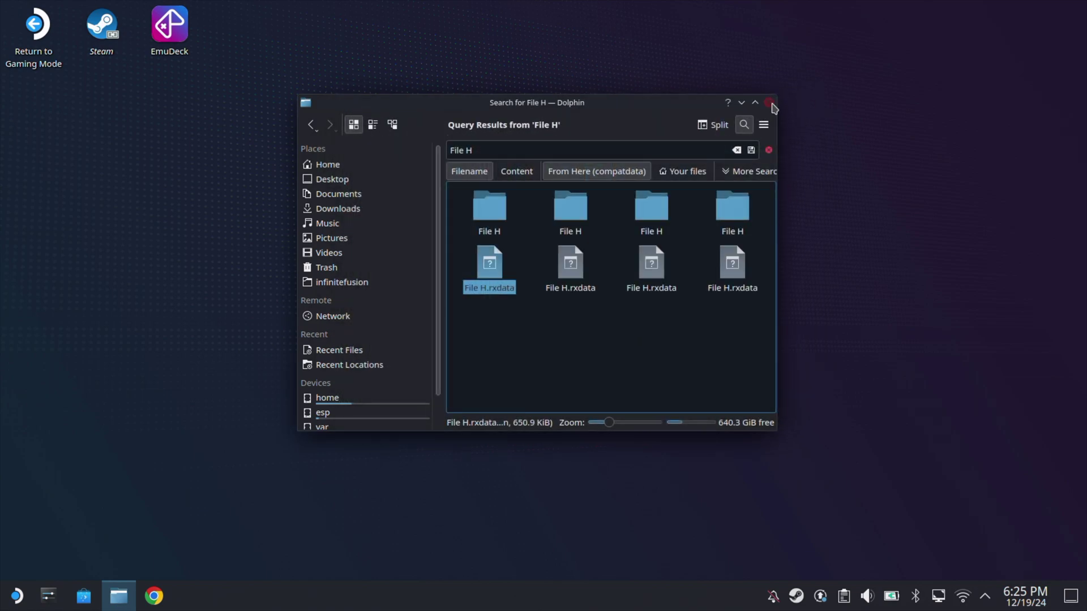
click(768, 103)
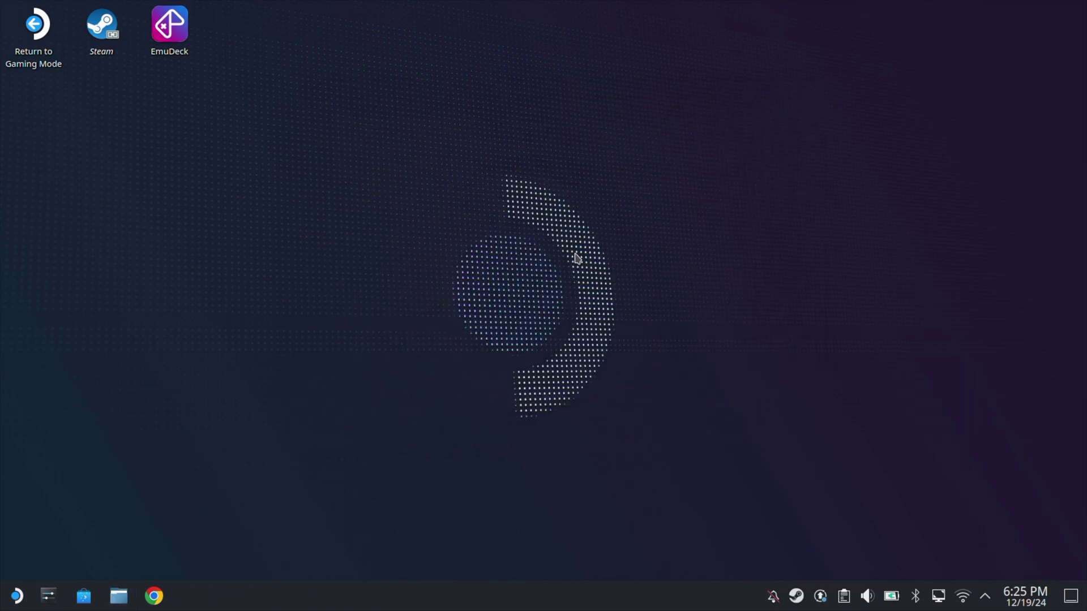
- Reopen the file manager, view the save files through the infinitefusion shortcut in Places, and close the window
click(121, 596)
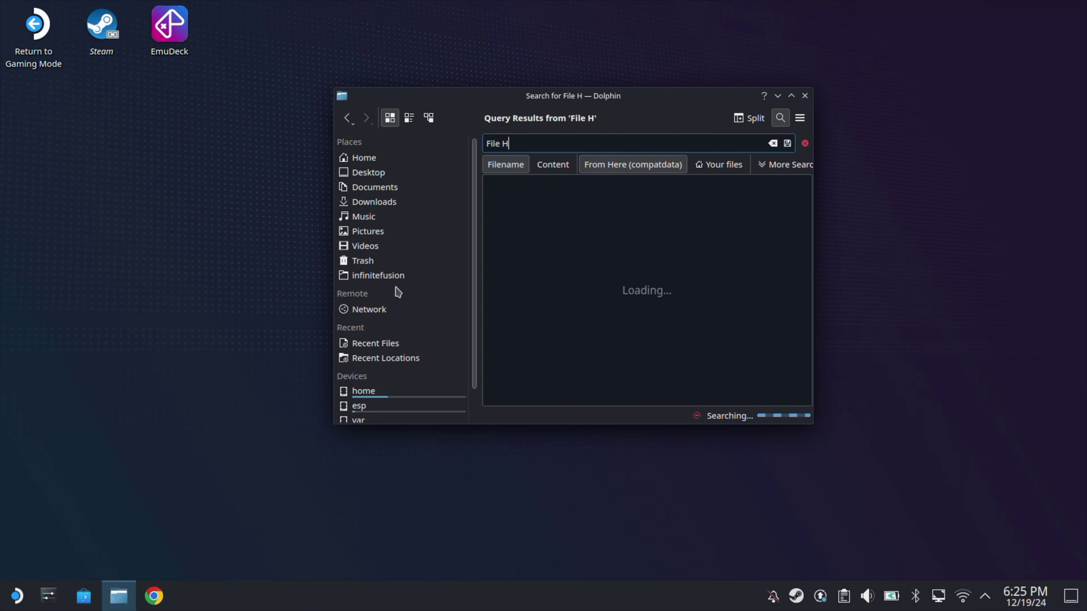
click(378, 276)
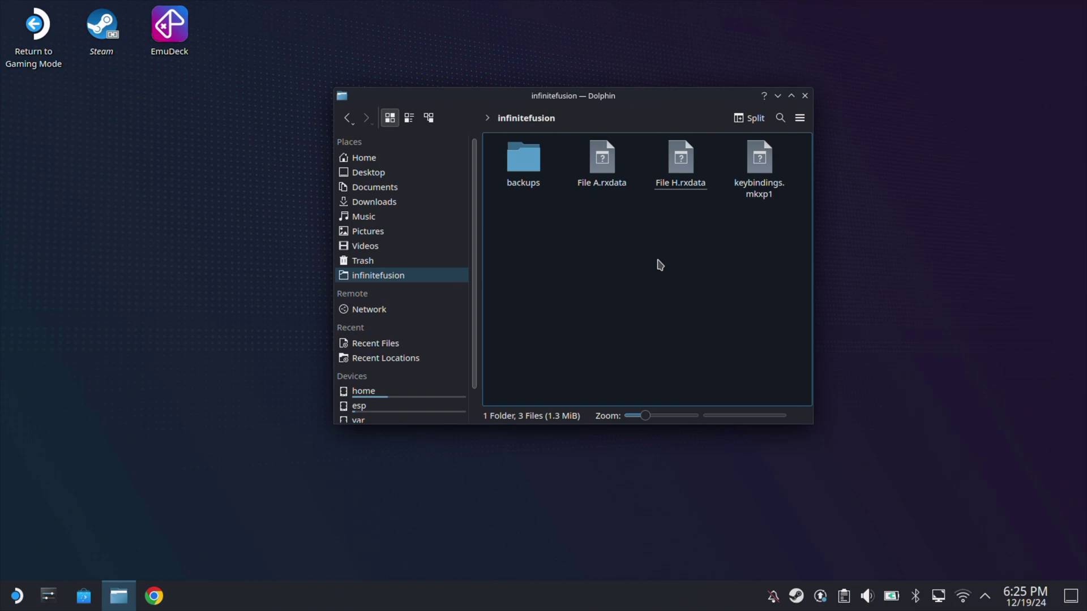
click(805, 96)
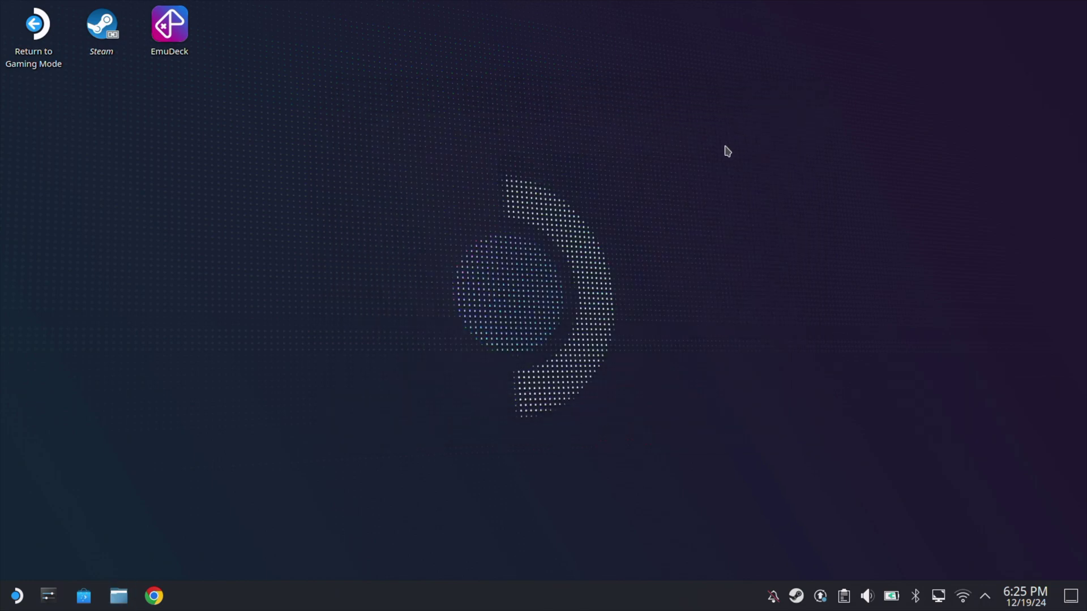